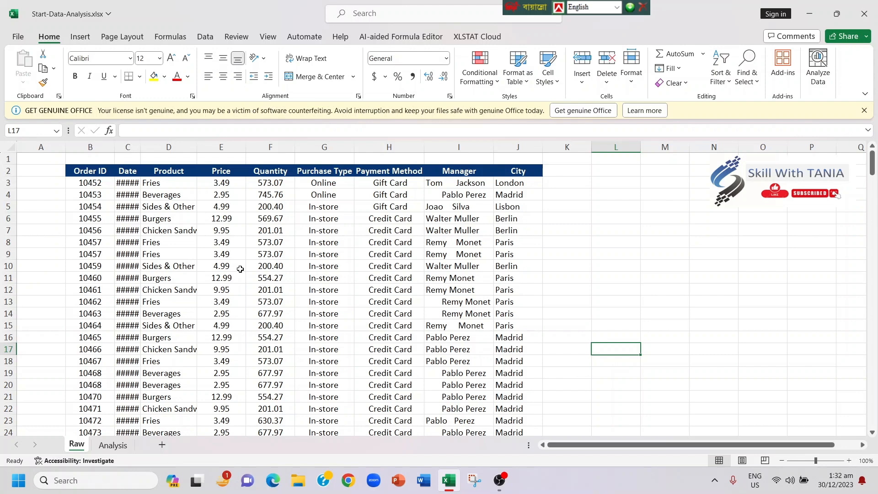
# Step: AutoFit every column on the Raw sheet so that the full dates and product names fit
pyautogui.moveTo(126, 294)
pyautogui.click(11, 149)
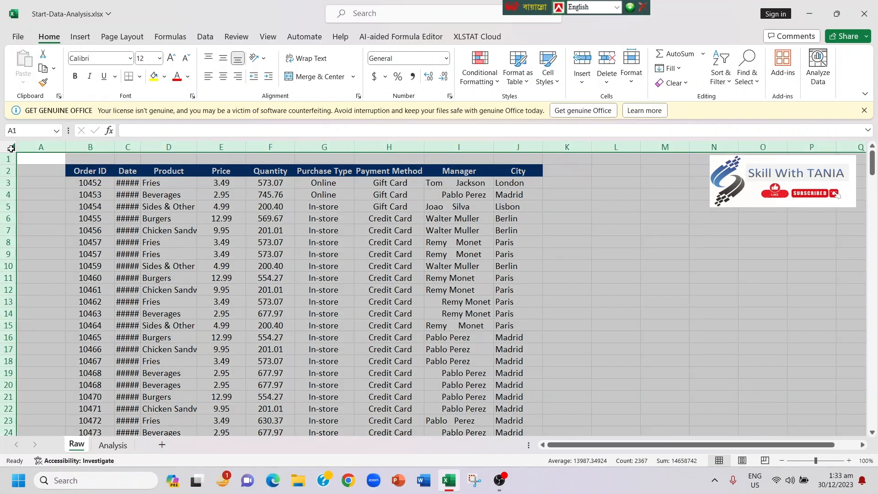
pyautogui.doubleClick(141, 145)
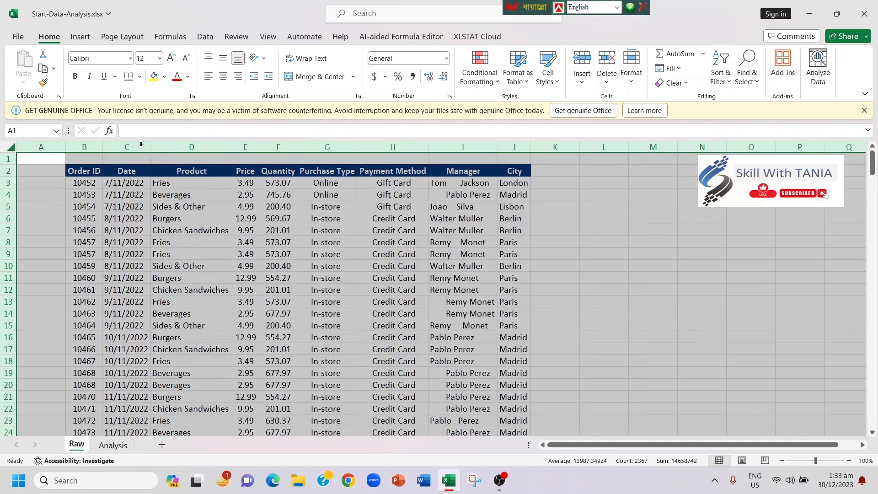
pyautogui.click(127, 186)
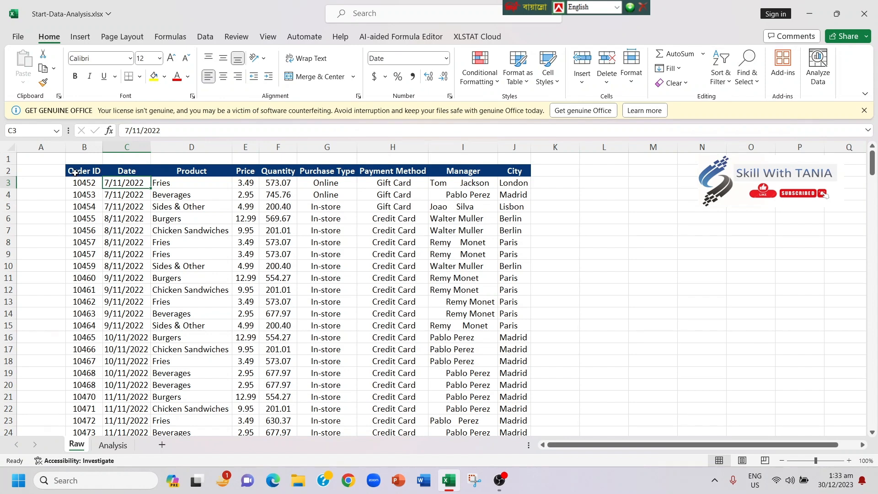
# Step: Convert the order data range B2:J264 into a table with headers
pyautogui.click(75, 173)
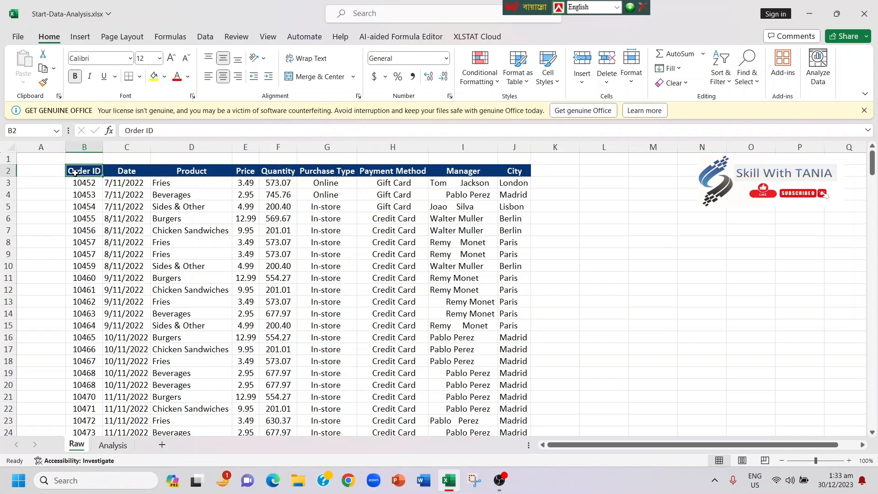
pyautogui.hotkey('ctrl', 'shift', 'Down')
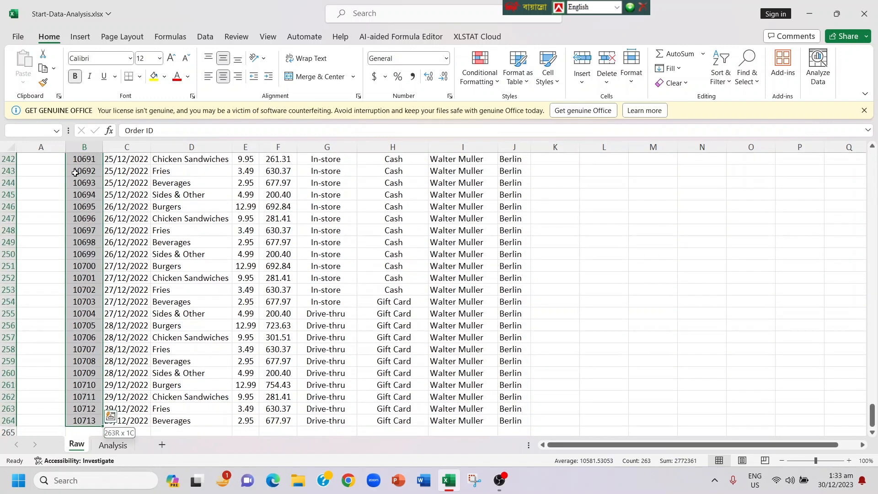
pyautogui.hotkey('ctrl', 'shift', 'Right')
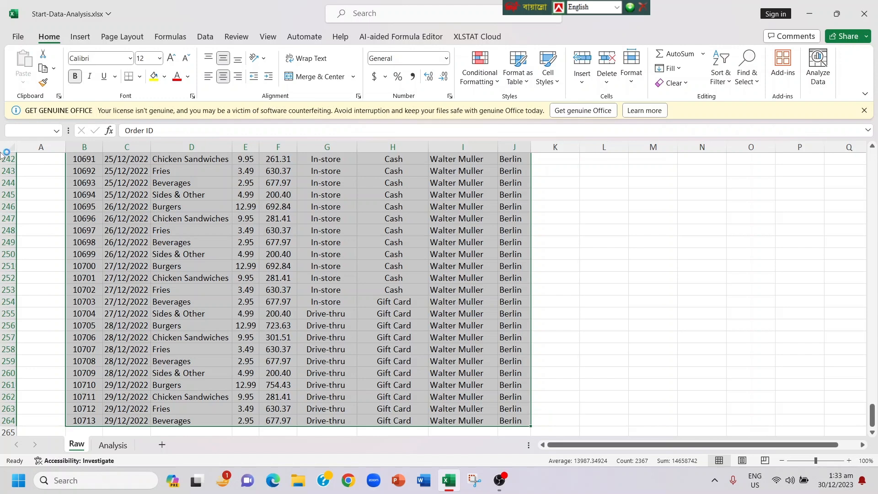
pyautogui.hotkey('ctrl', 'BackSpace')
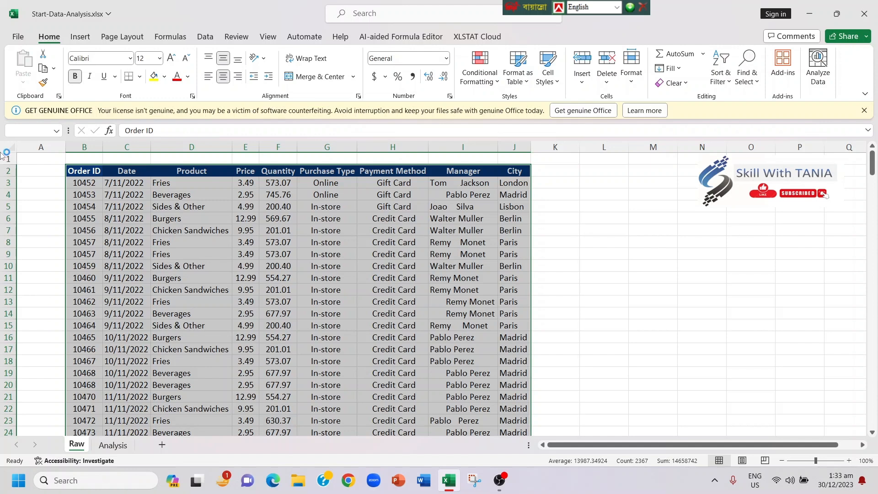
pyautogui.hotkey('ctrl', 't')
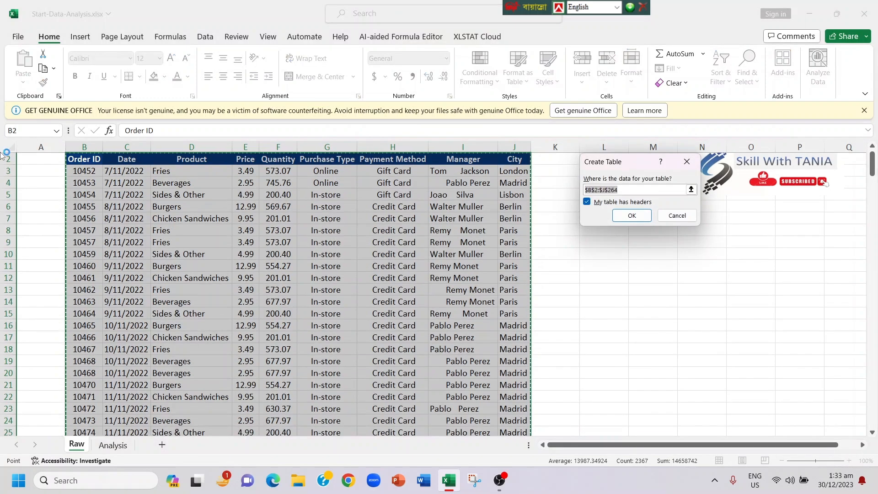
pyautogui.click(628, 216)
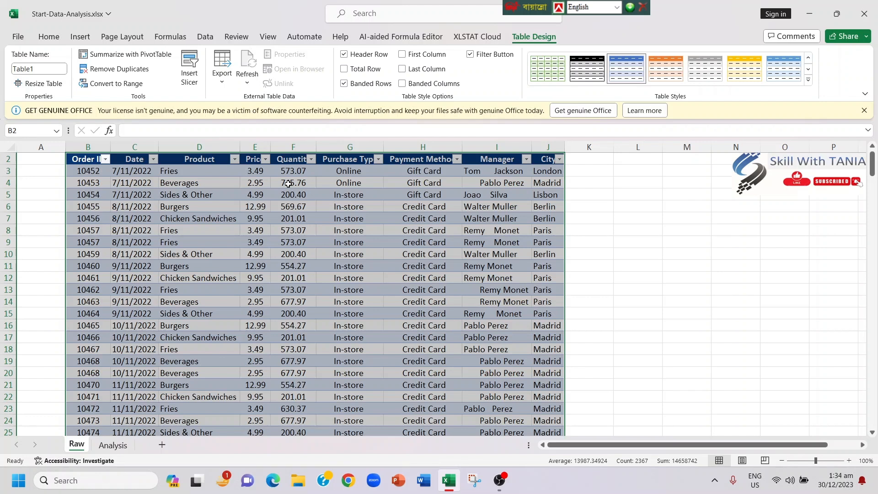
# Step: Insert a new table column before Purchase Type and give it the header Quantity
pyautogui.click(331, 144)
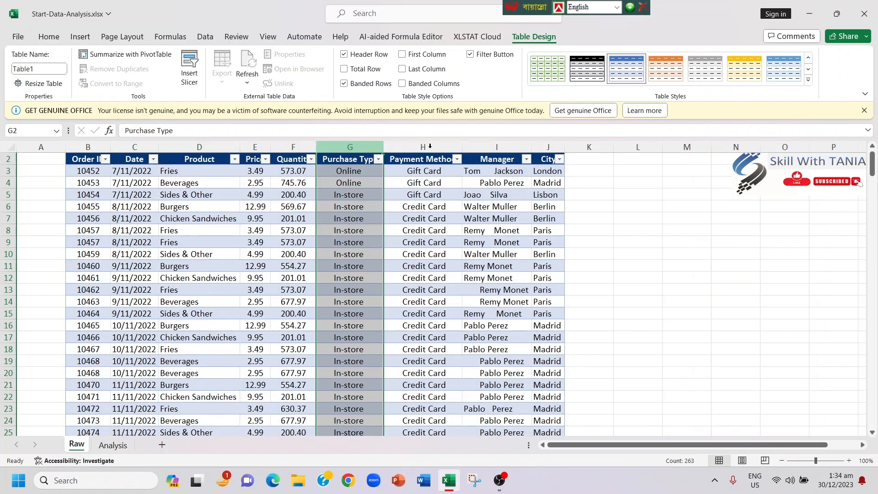
pyautogui.click(49, 37)
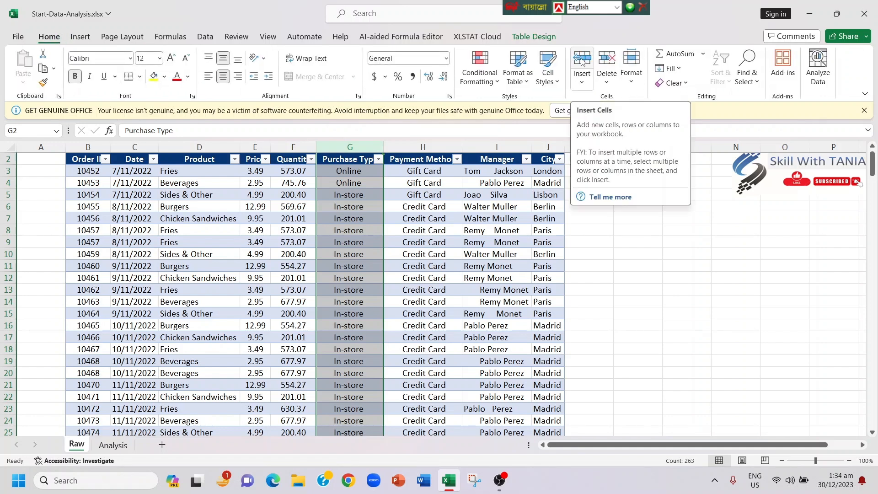
pyautogui.click(581, 59)
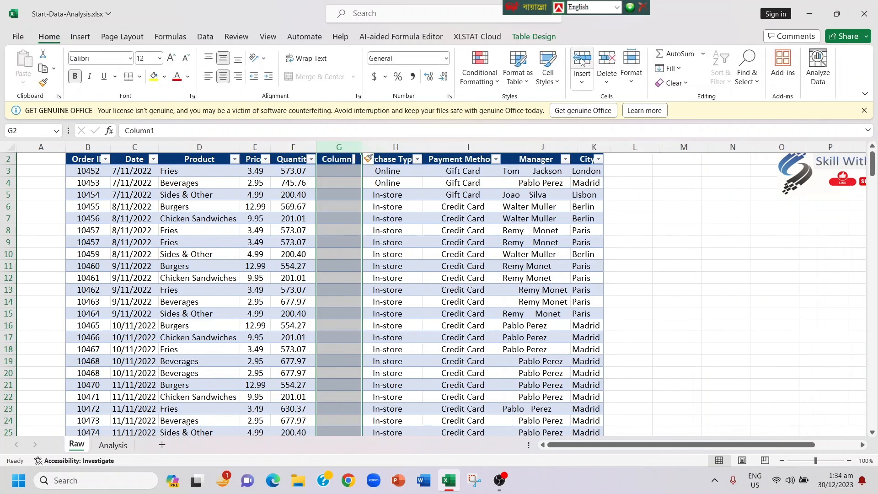
pyautogui.click(338, 161)
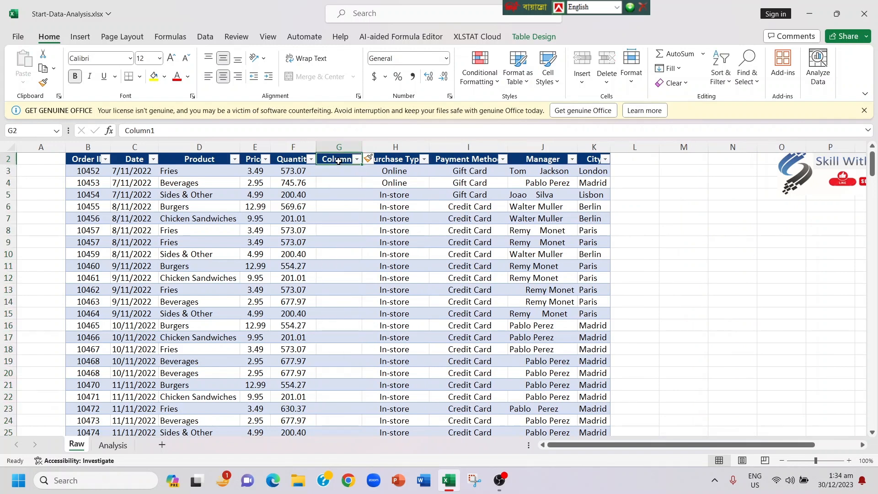
pyautogui.write('Quantity')
pyautogui.click(330, 208)
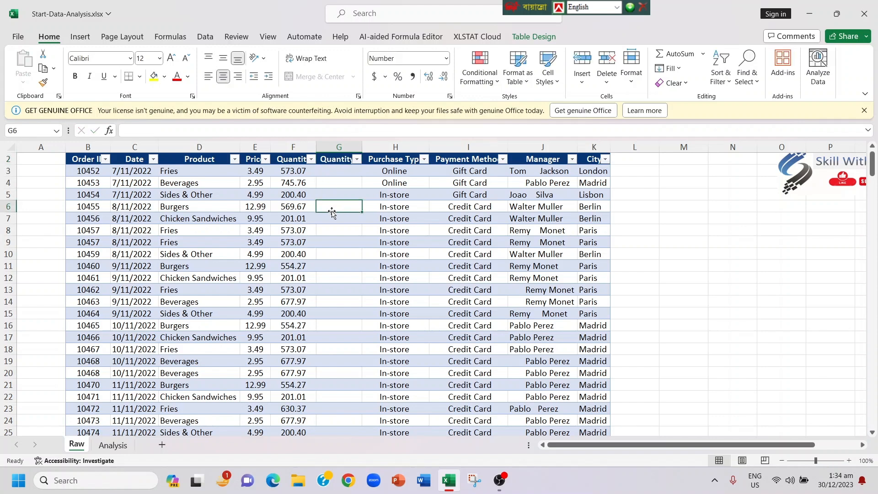
pyautogui.click(338, 172)
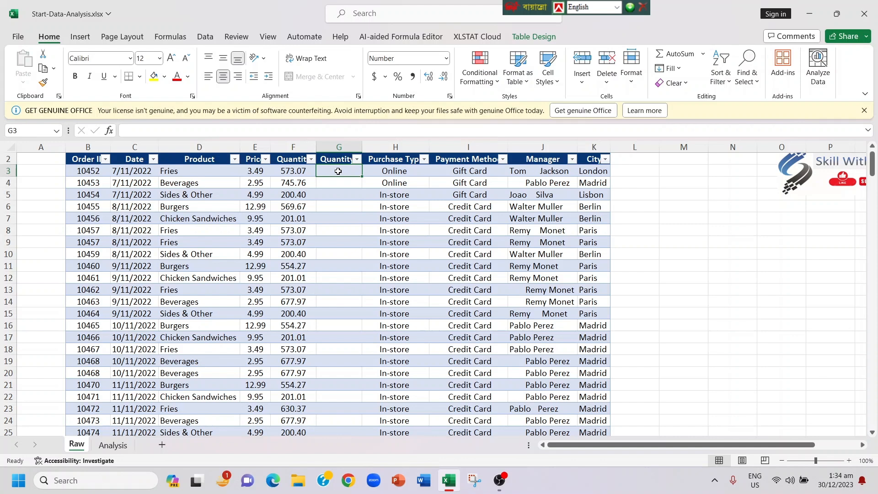
pyautogui.write('=')
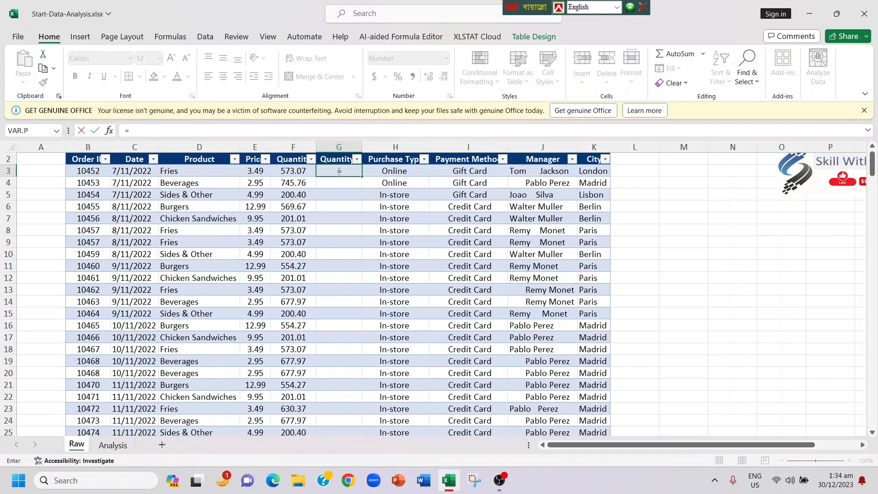
pyautogui.write('roundup')
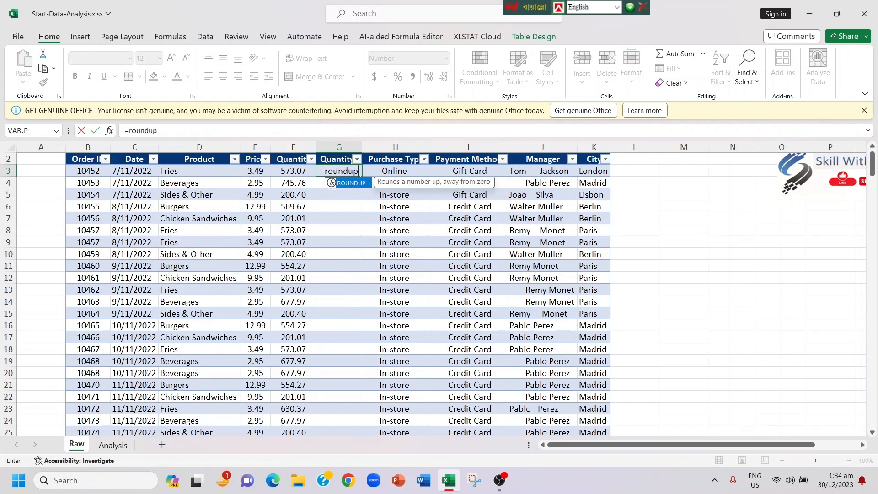
pyautogui.write('(')
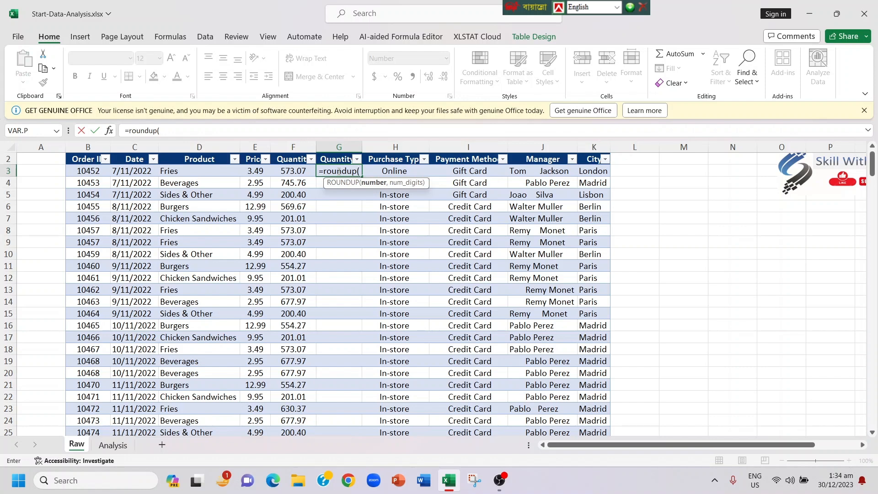
pyautogui.click(293, 172)
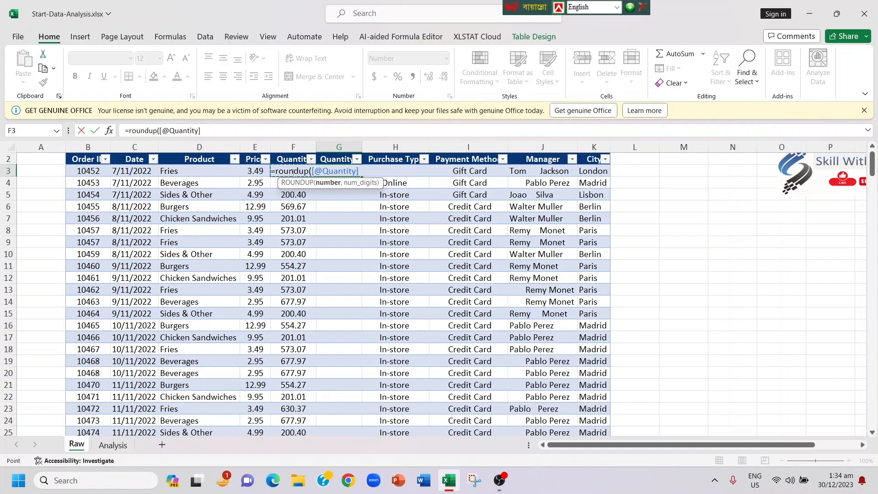
pyautogui.write(',')
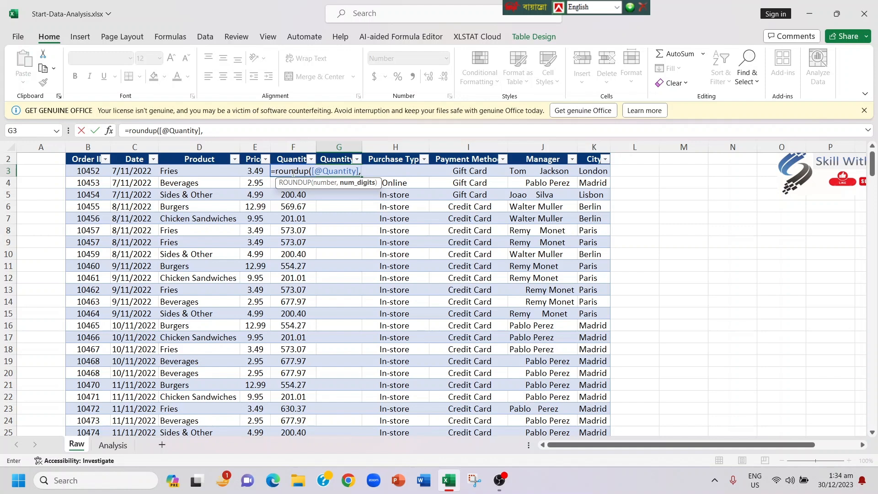
pyautogui.write('0)')
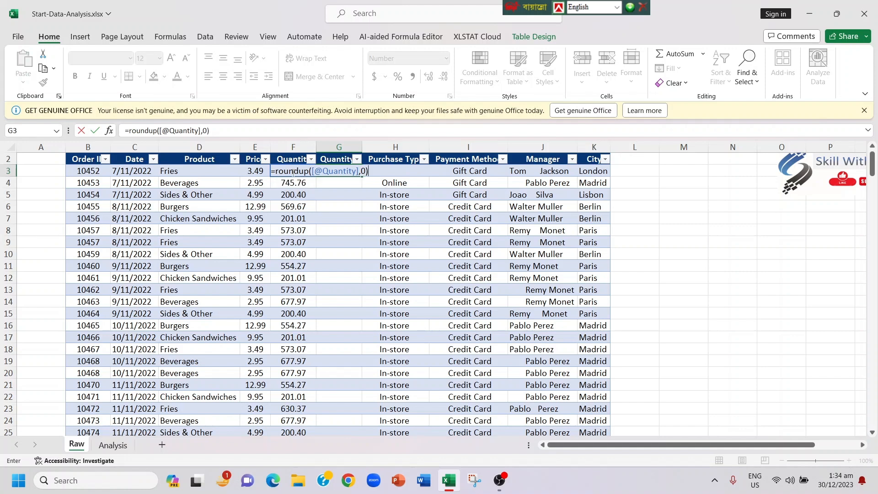
pyautogui.press('Return')
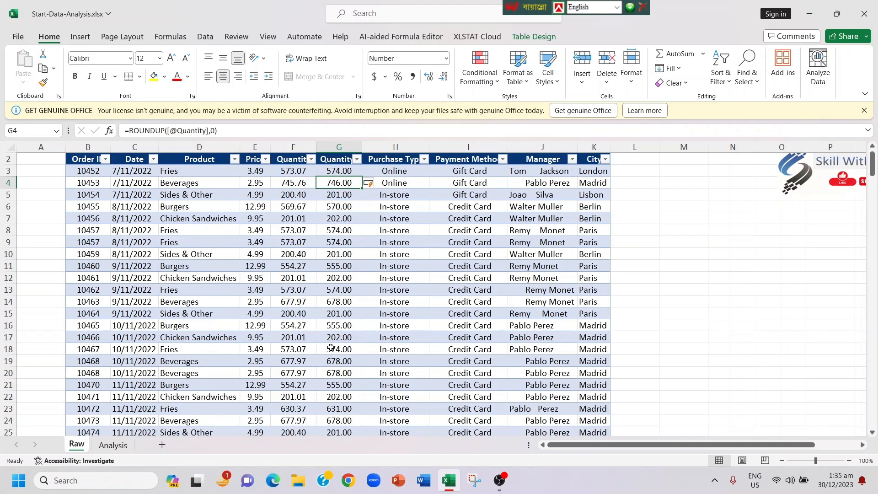
# Step: Format the rounded quantity column G as Number with 0 decimal places
pyautogui.click(340, 147)
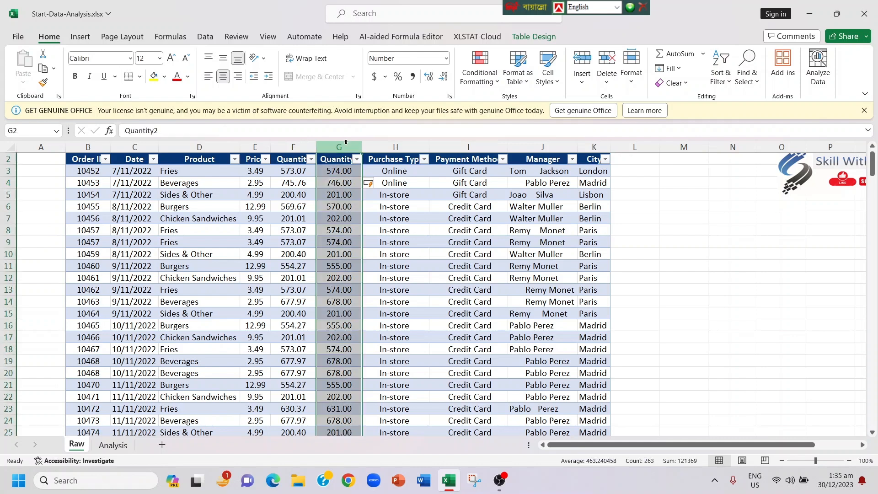
pyautogui.rightClick(342, 205)
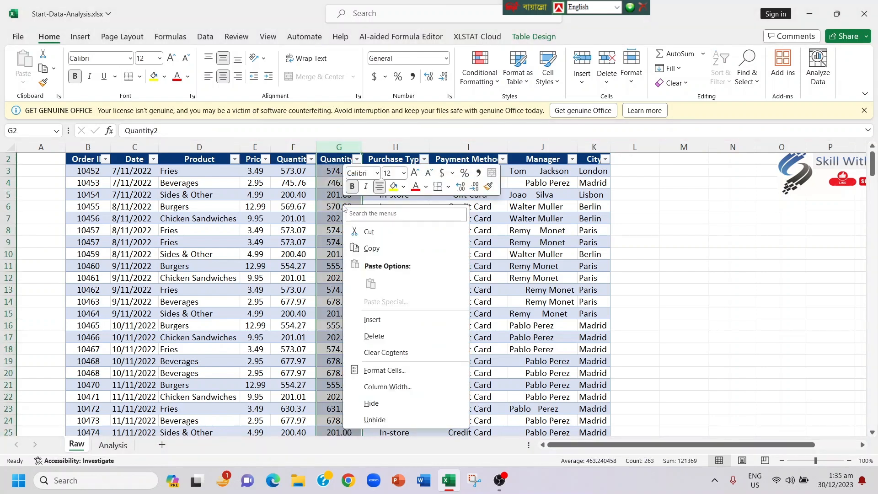
pyautogui.click(379, 371)
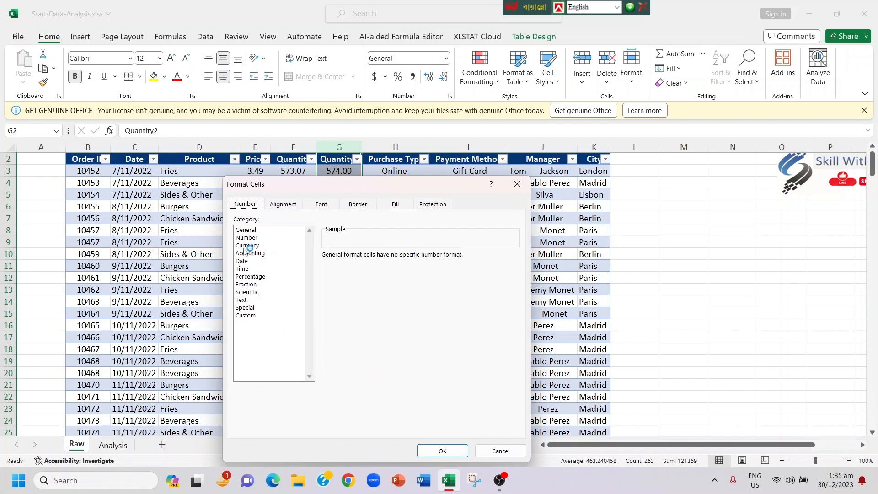
pyautogui.click(247, 237)
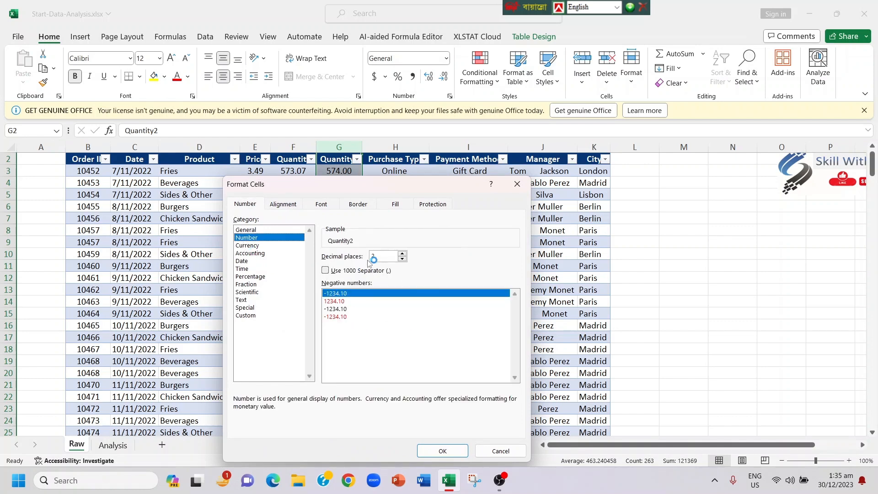
pyautogui.click(402, 259)
pyautogui.click(402, 259)
pyautogui.click(441, 451)
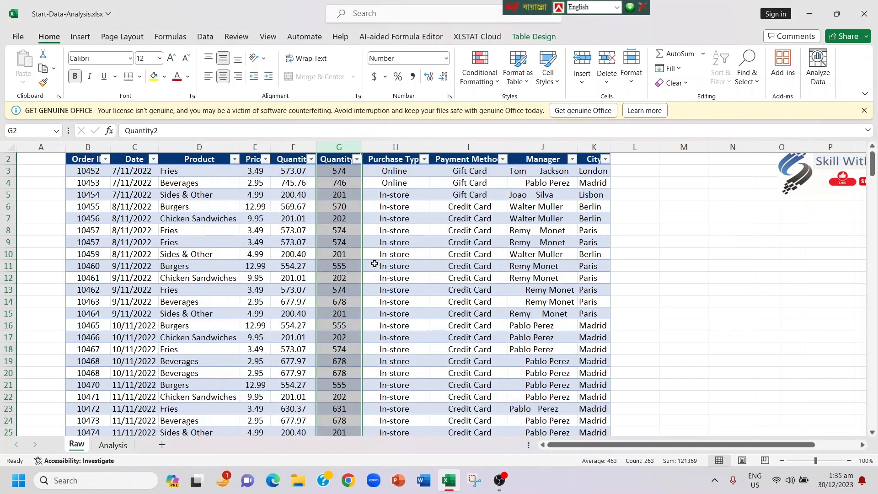
# Step: Compare the stored values in the original Quantity column with the rounding formula in G3
pyautogui.click(292, 147)
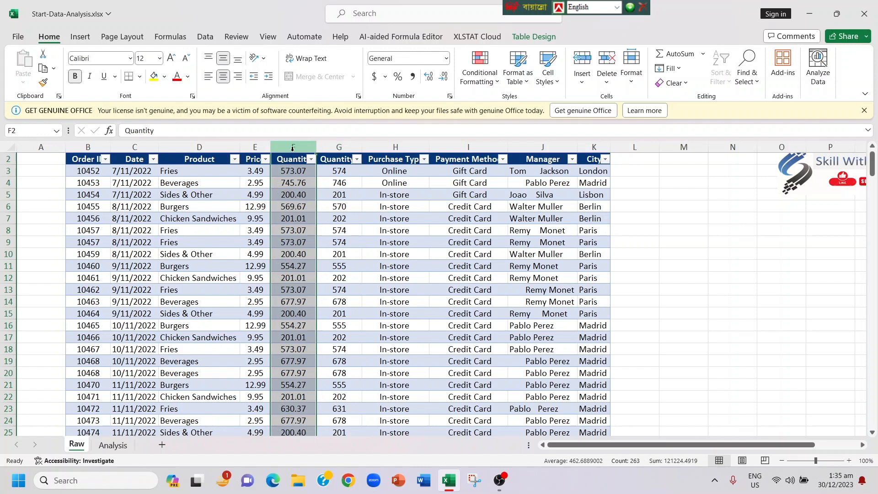
pyautogui.click(292, 181)
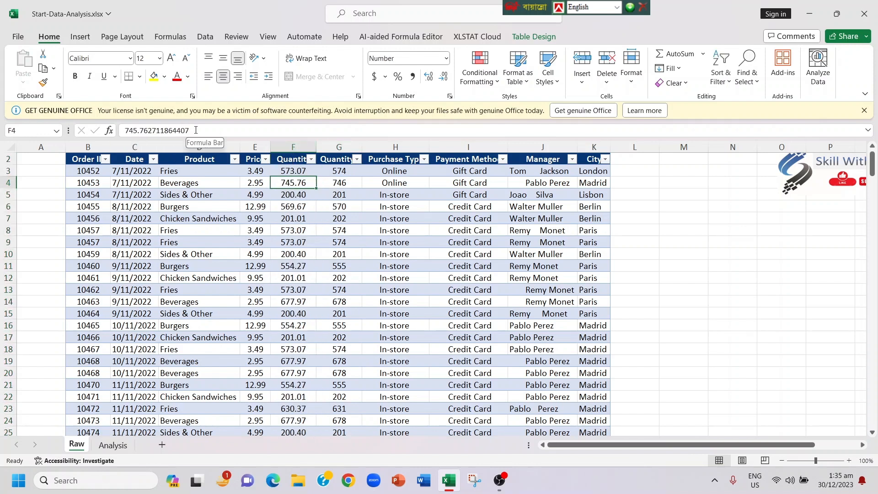
pyautogui.press('Up')
pyautogui.press('Right')
pyautogui.moveTo(229, 133); pyautogui.dragTo(125, 141)
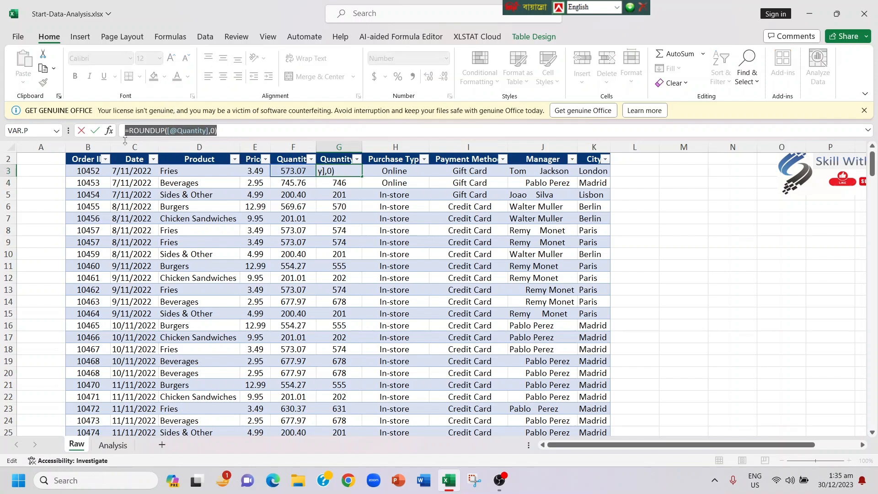
pyautogui.press('Return')
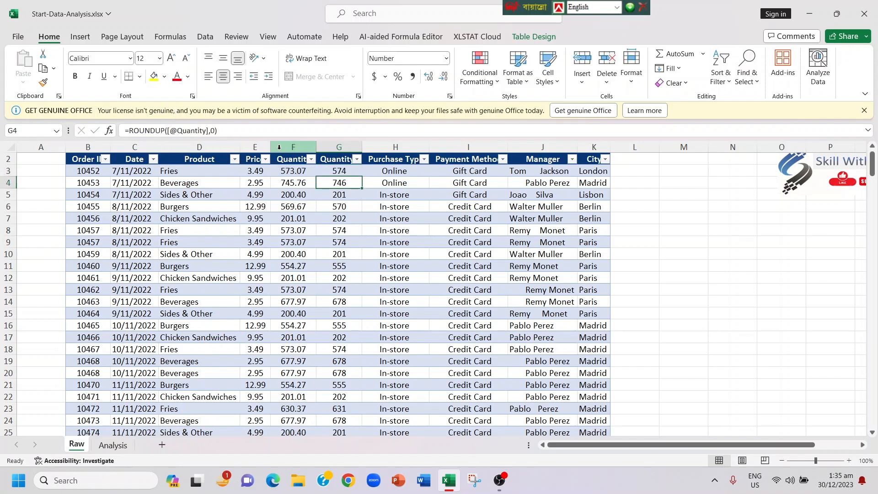
pyautogui.click(337, 171)
# Step: Try deleting the original Quantity column F, undo the deletion, and go back to the formula in G3
pyautogui.click(288, 146)
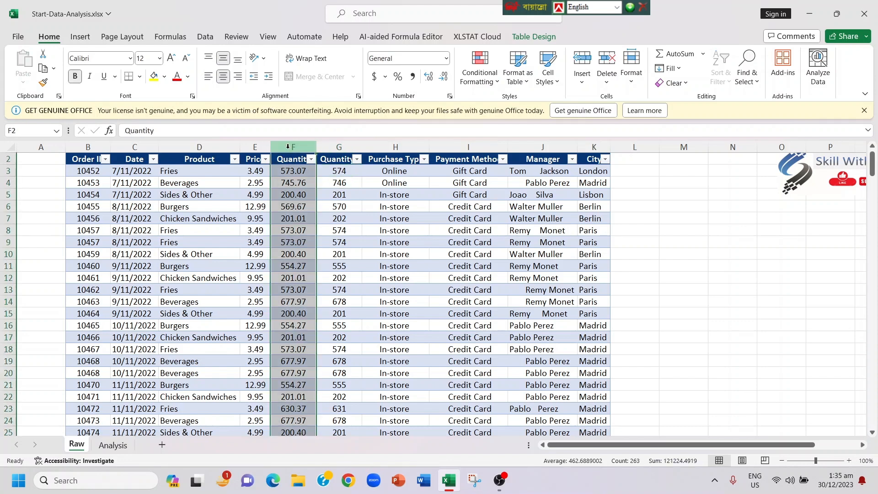
pyautogui.hotkey('ctrl', '-')
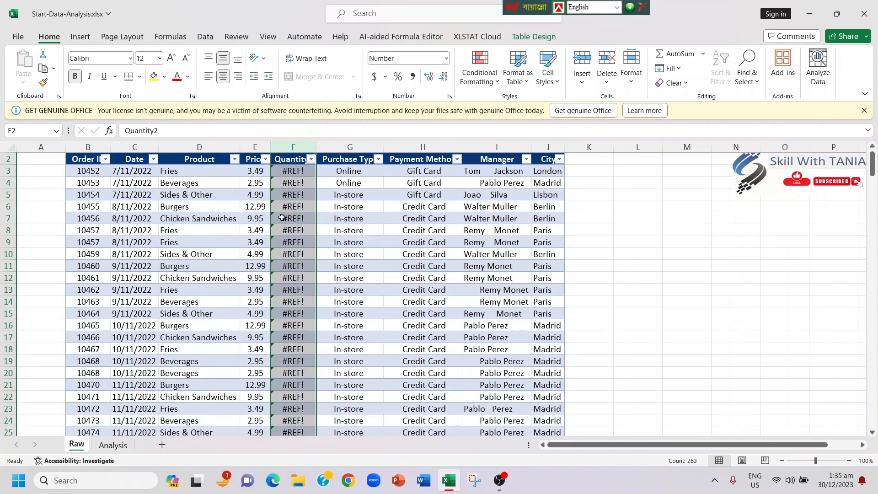
pyautogui.hotkey('ctrl', 'z')
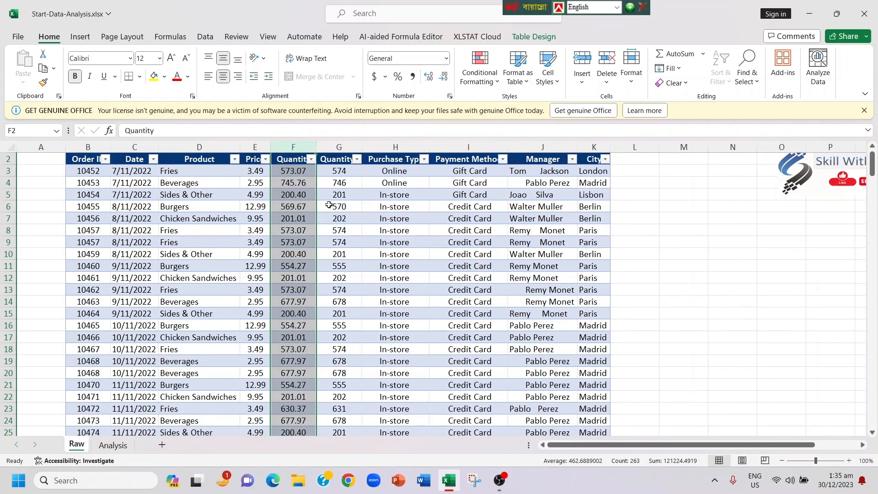
pyautogui.click(342, 171)
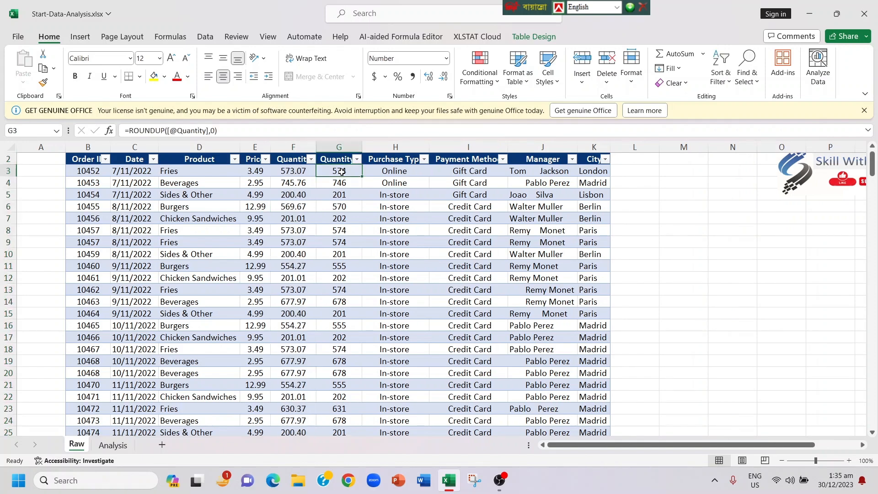
# Step: Replace the rounding formulas in column G with their static values by copying G3:G264 and pasting values over it
pyautogui.hotkey('ctrl', 'shift', 'Down')
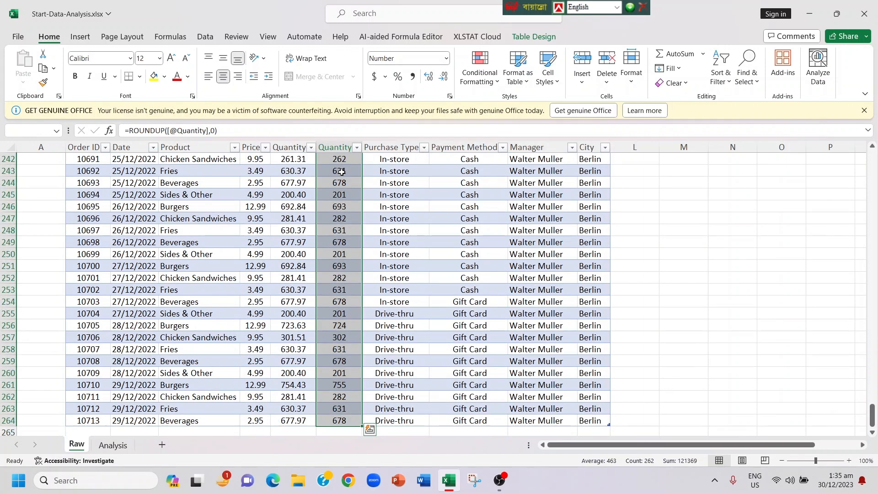
pyautogui.scroll(20, 341, 172)
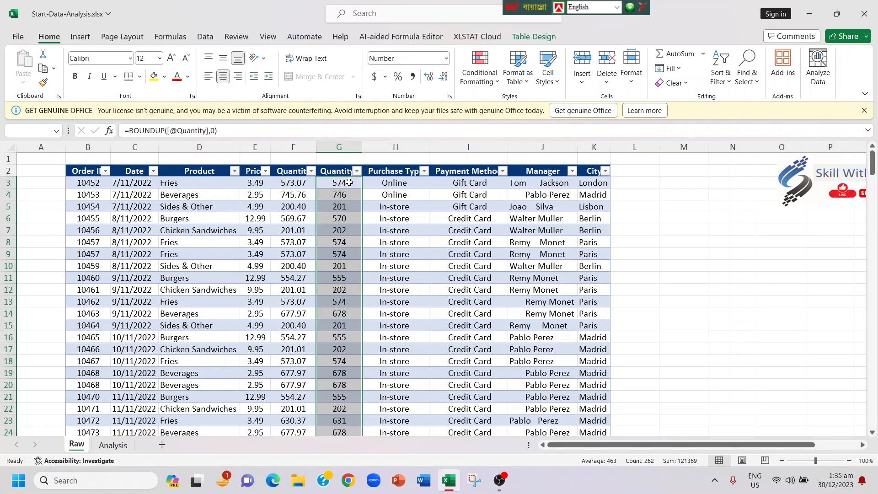
pyautogui.hotkey('ctrl', 'c')
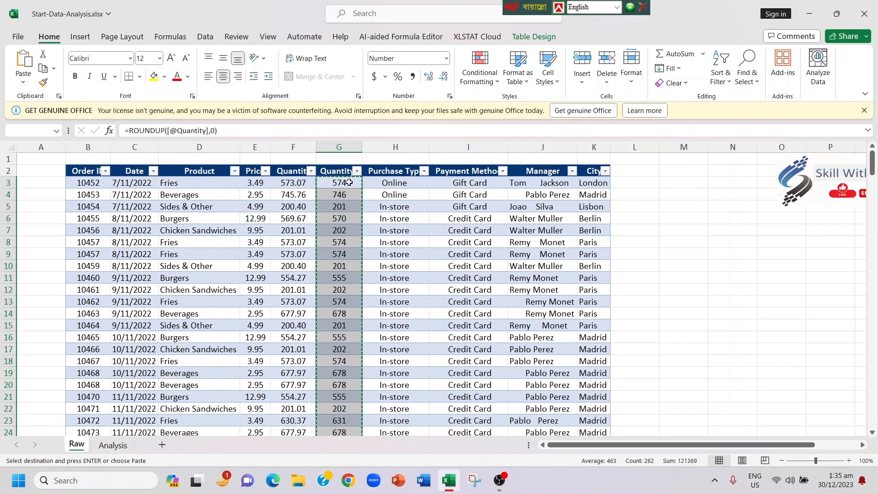
pyautogui.rightClick(348, 183)
pyautogui.click(394, 130)
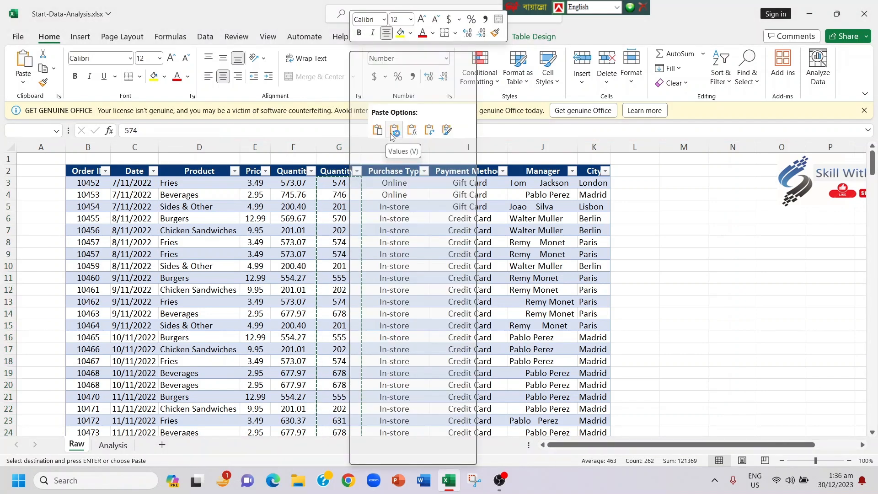
# Step: Check several pasted values in column G and delete the original decimal Quantity column F
pyautogui.click(334, 184)
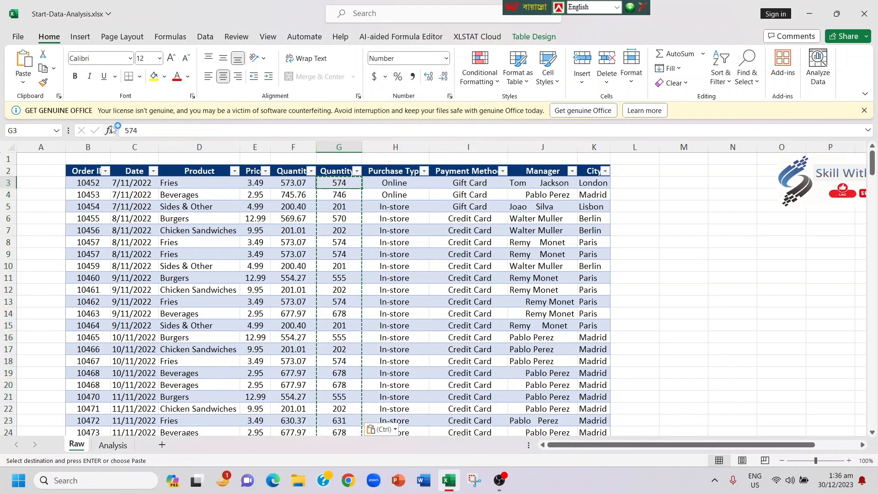
pyautogui.click(343, 208)
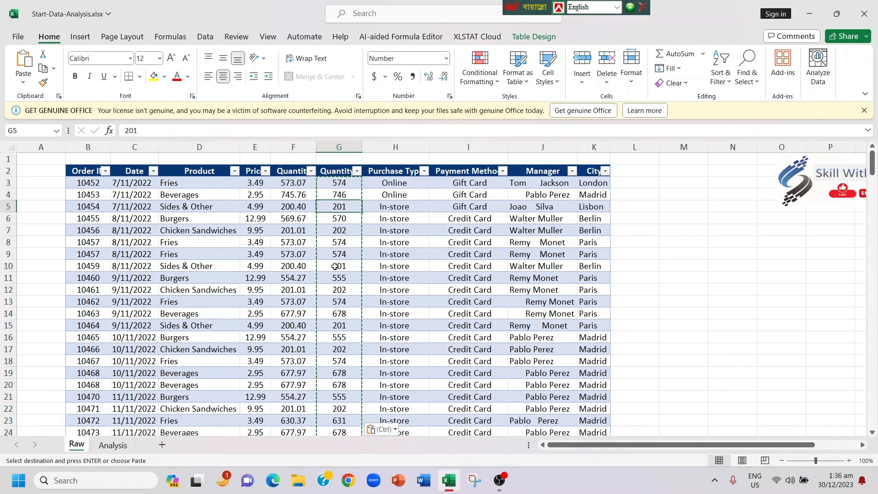
pyautogui.click(329, 242)
pyautogui.click(284, 146)
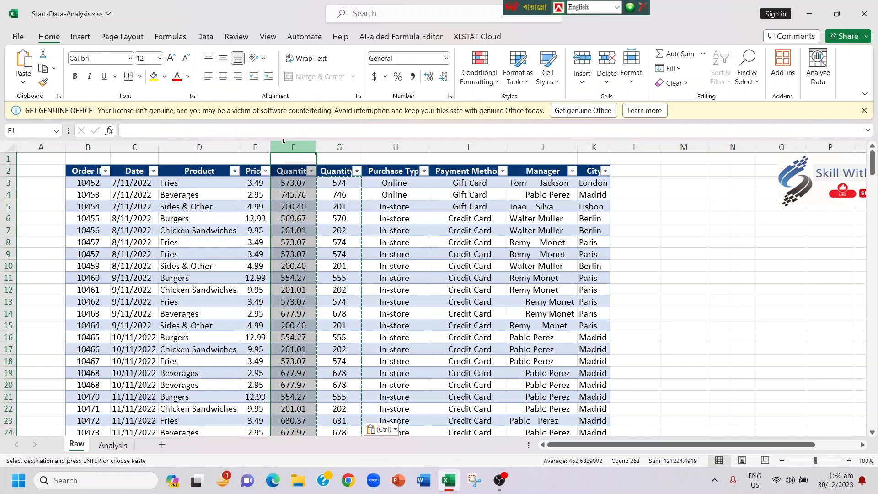
pyautogui.hotkey('ctrl', '-')
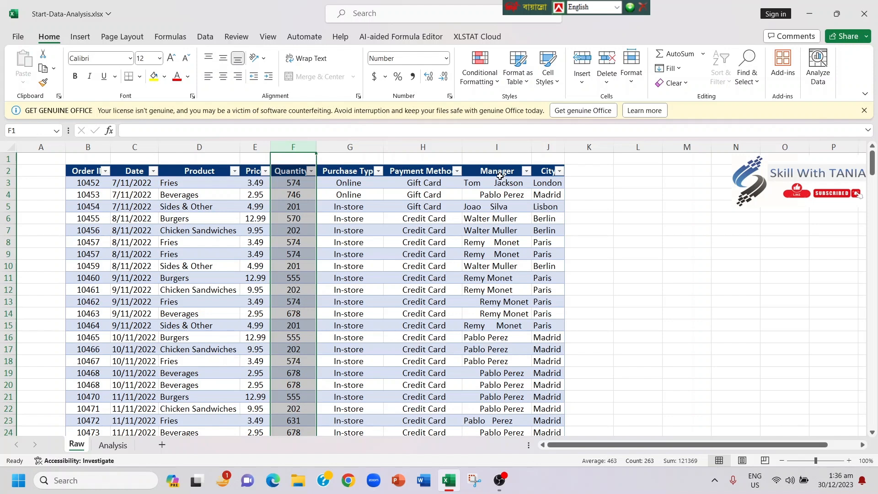
# Step: Insert a new table column before City and enter Manager as its header in J2
pyautogui.click(552, 147)
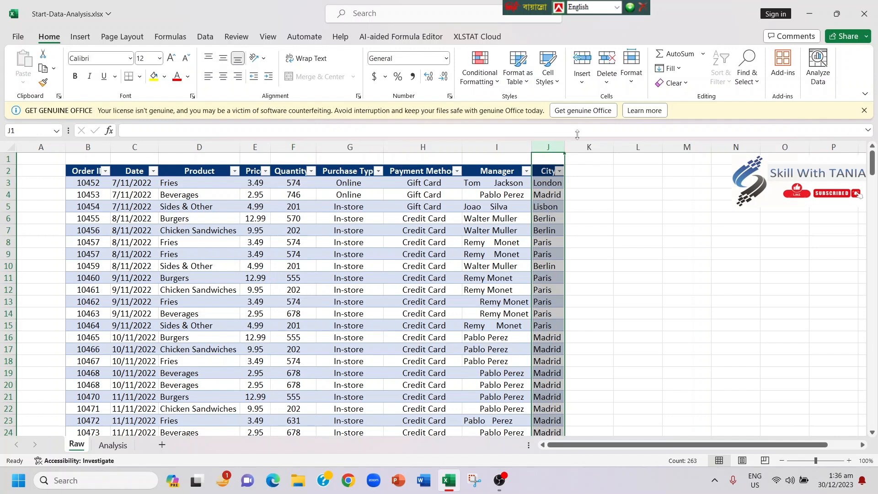
pyautogui.click(580, 64)
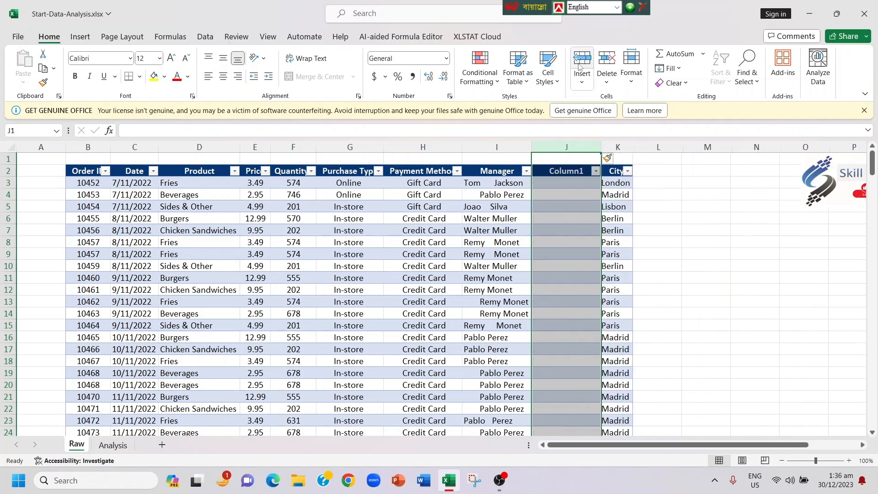
pyautogui.click(566, 171)
pyautogui.write('Ma')
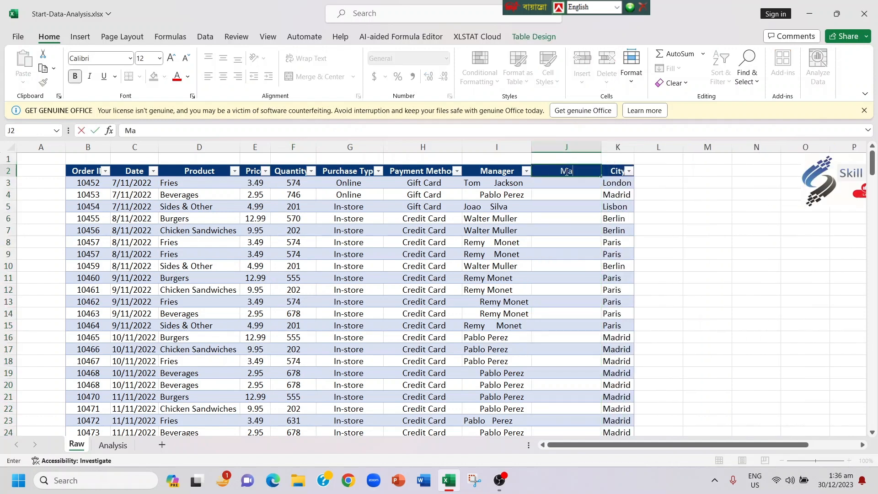
pyautogui.write('nager')
pyautogui.press('Return')
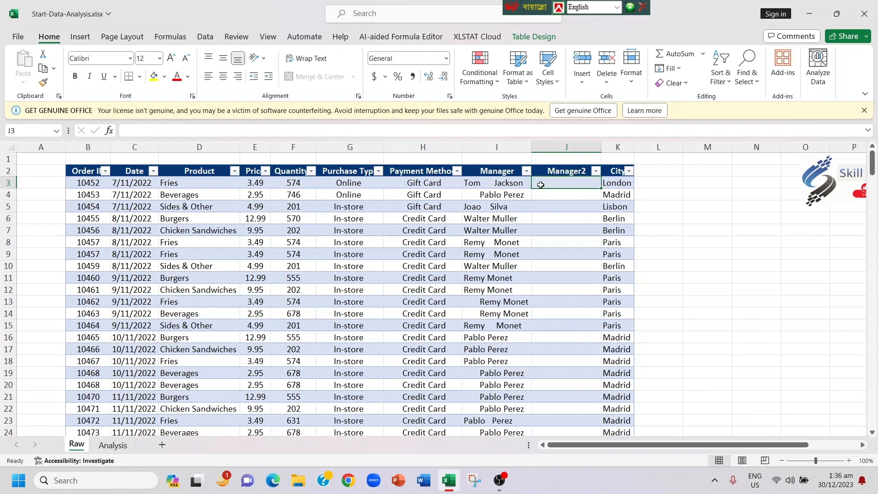
pyautogui.write('=')
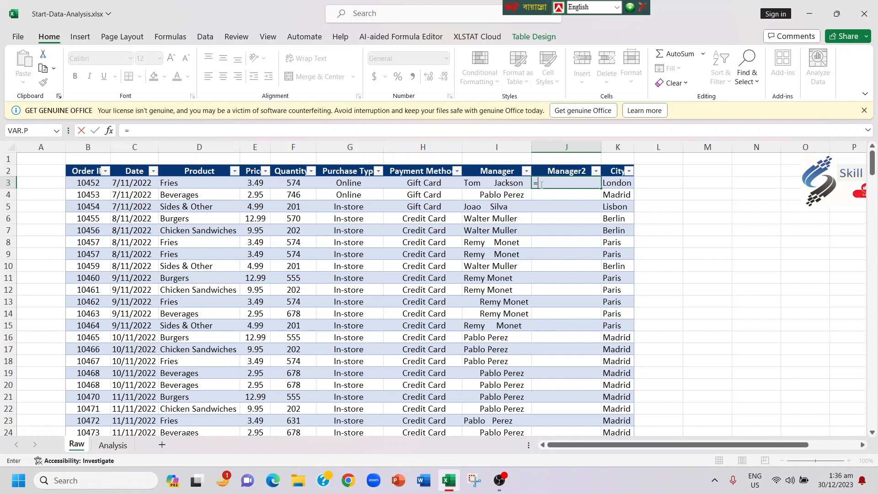
pyautogui.write('T')
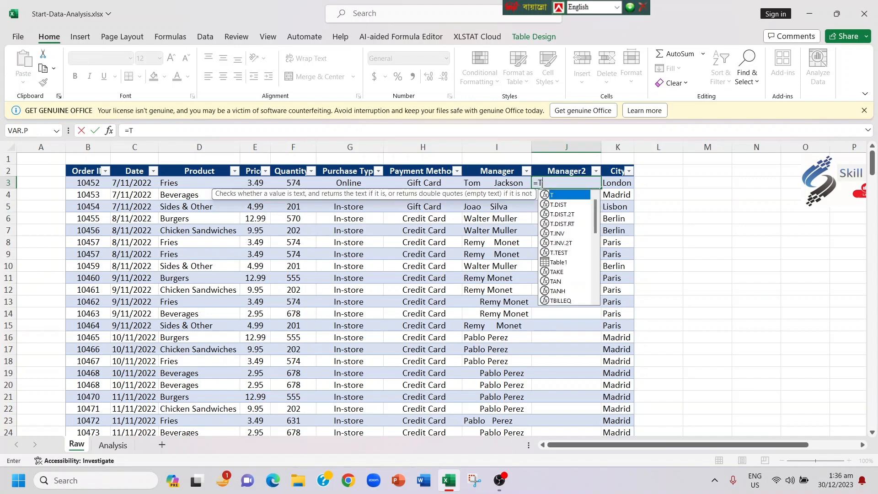
pyautogui.write('rim(')
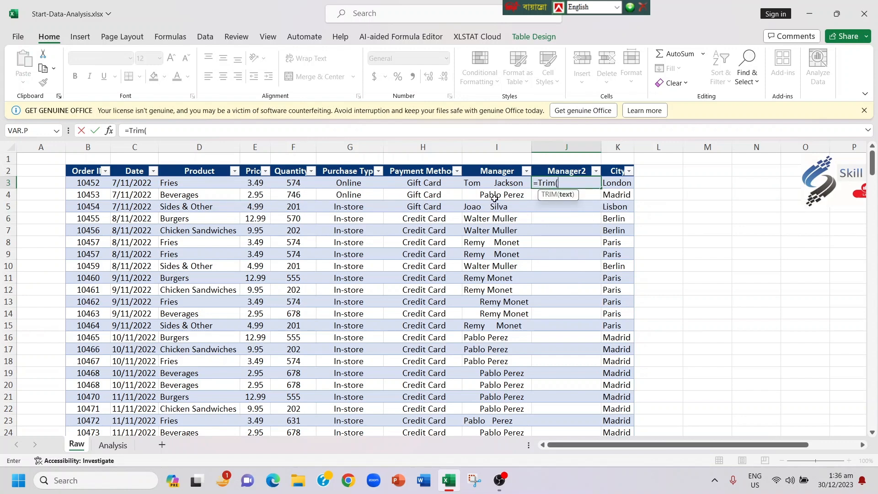
pyautogui.click(495, 182)
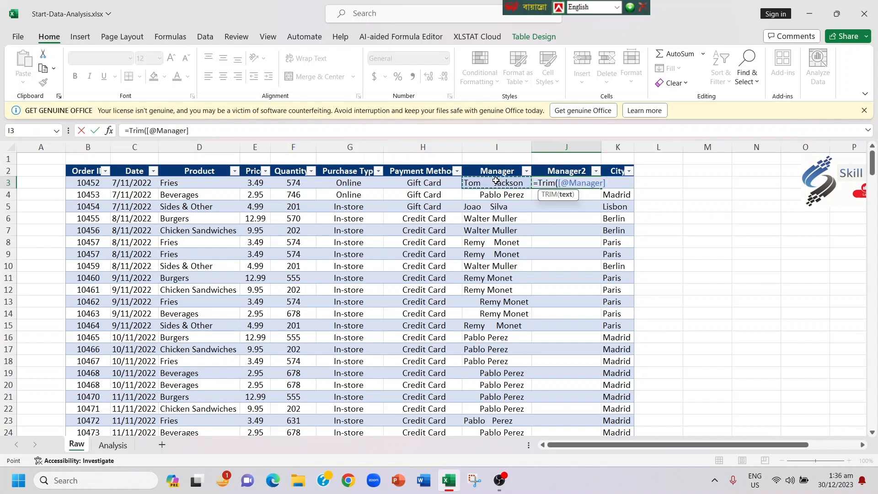
pyautogui.write(')')
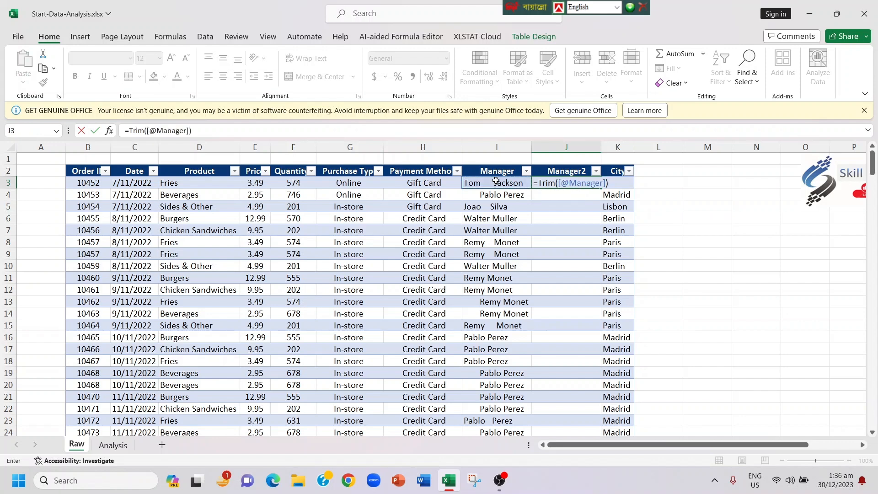
pyautogui.press('Return')
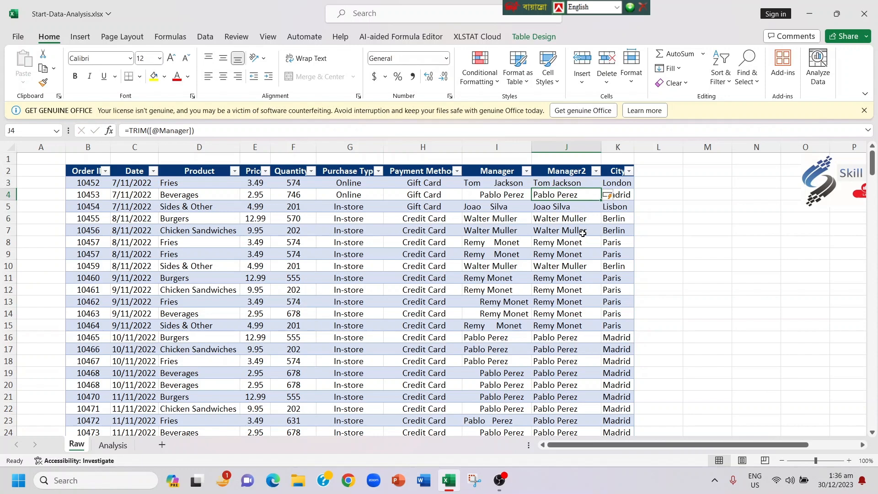
# Step: Review the trimmed names and replace the TRIM formulas in column J, from J3 to the last row, with static values
pyautogui.scroll(-5, 574, 208)
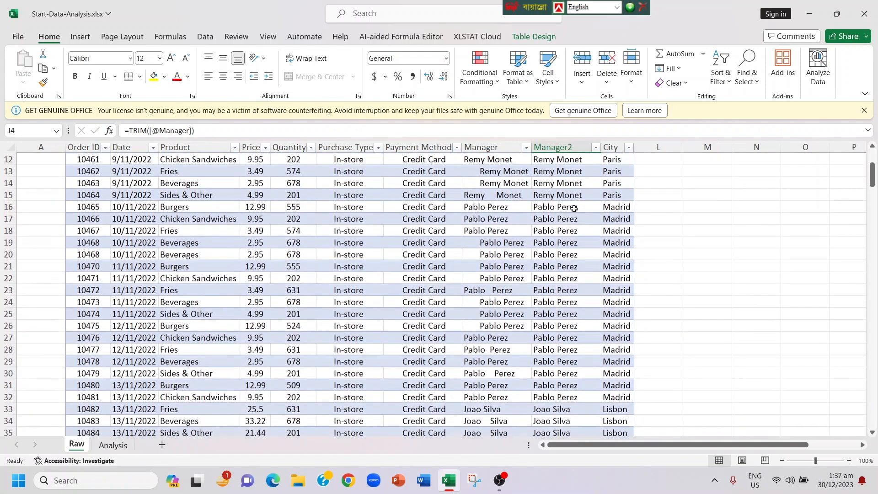
pyautogui.scroll(5, 573, 208)
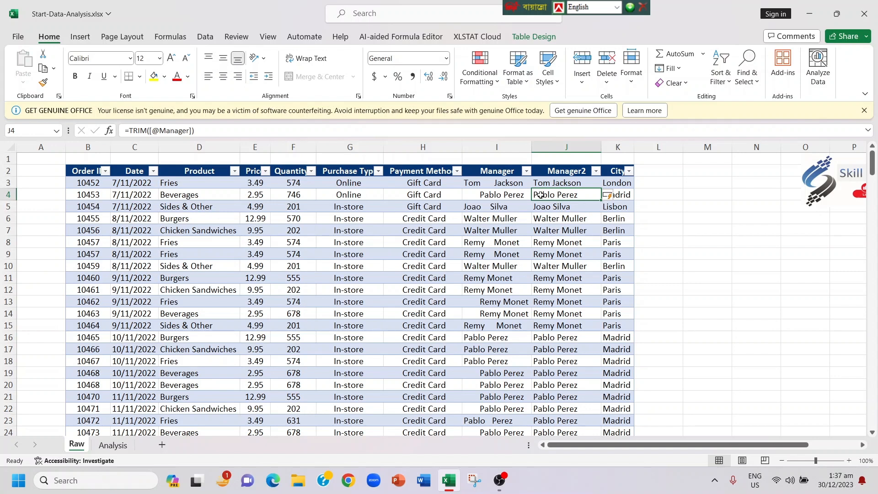
pyautogui.click(555, 183)
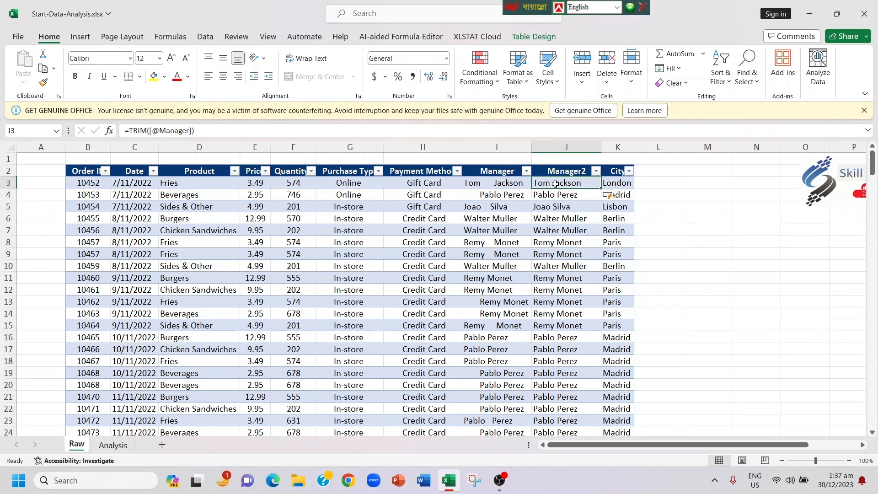
pyautogui.hotkey('ctrl', 'shift', 'Down')
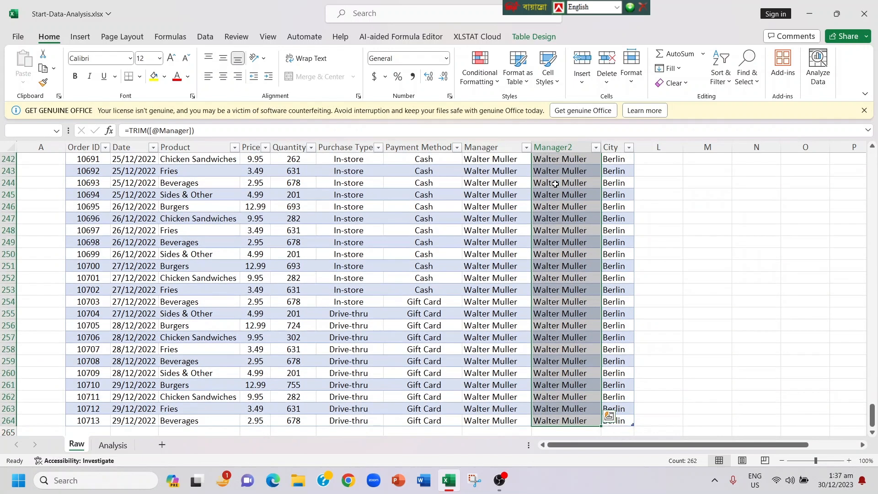
pyautogui.hotkey('ctrl', 'BackSpace')
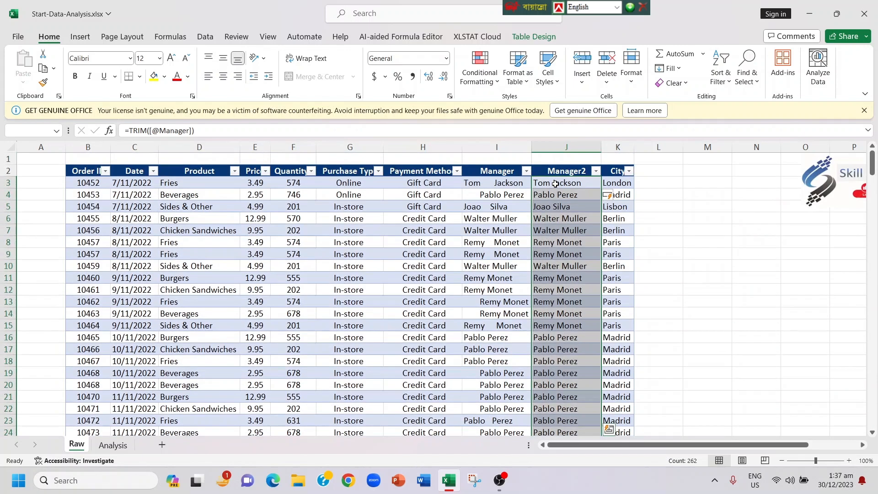
pyautogui.hotkey('ctrl', 'c')
pyautogui.rightClick(555, 183)
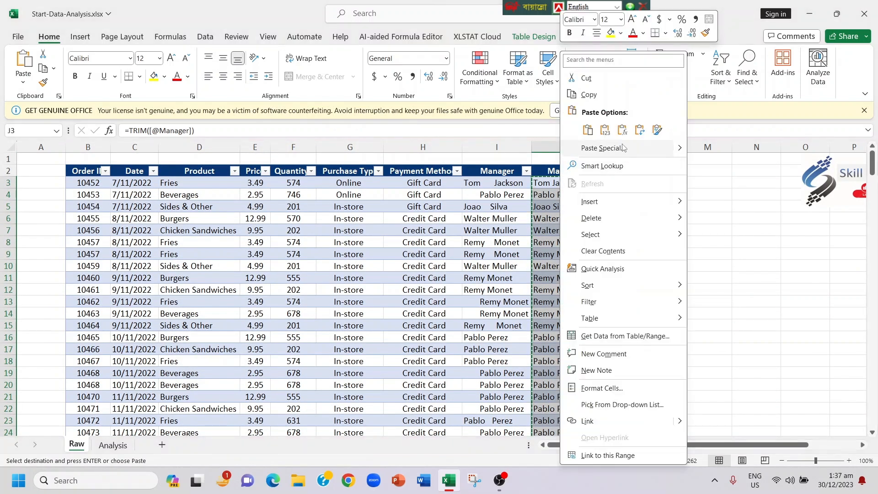
pyautogui.click(604, 130)
# Step: Check the pasted names in column J and delete the original untrimmed Manager column I
pyautogui.press('Down')
pyautogui.press('Down')
pyautogui.press('Down')
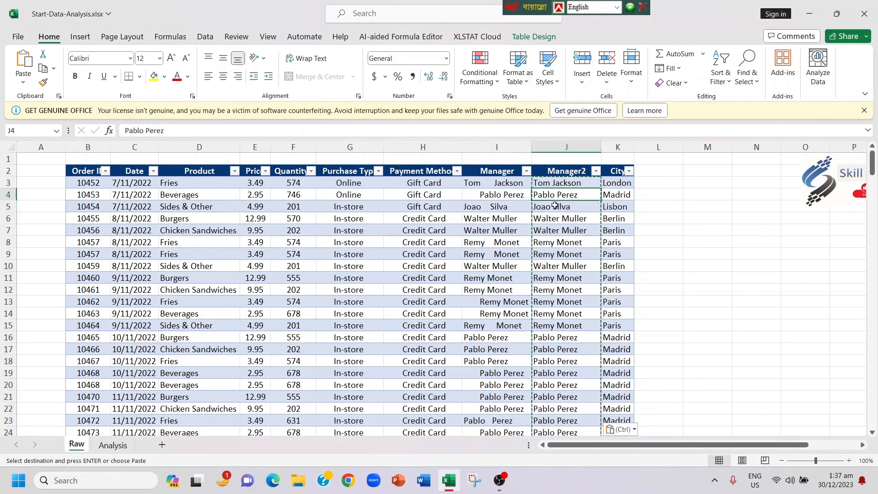
pyautogui.click(497, 143)
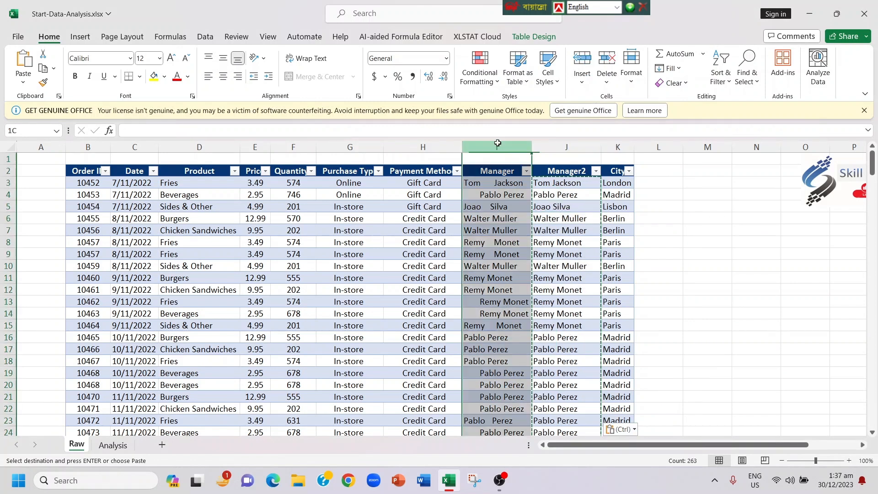
pyautogui.press('Escape')
pyautogui.hotkey('ctrl', '-')
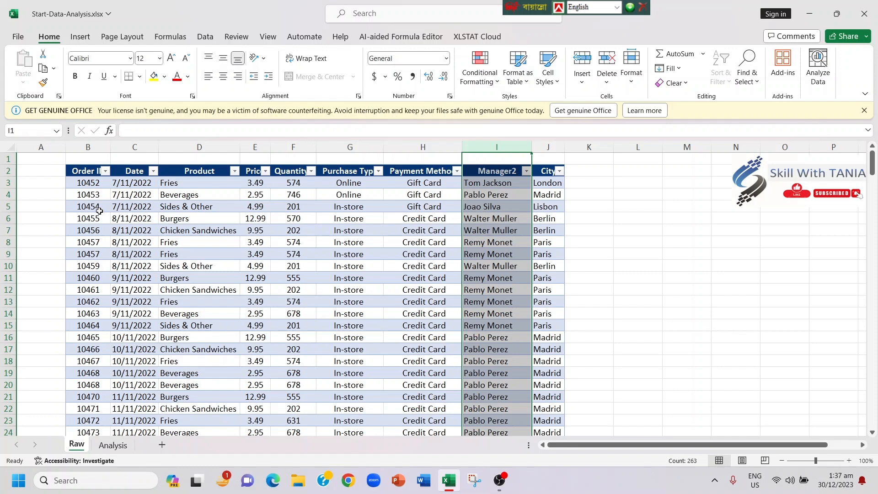
# Step: Remove duplicate rows from the whole order table, comparing all columns and treating the first row as headers
pyautogui.click(74, 172)
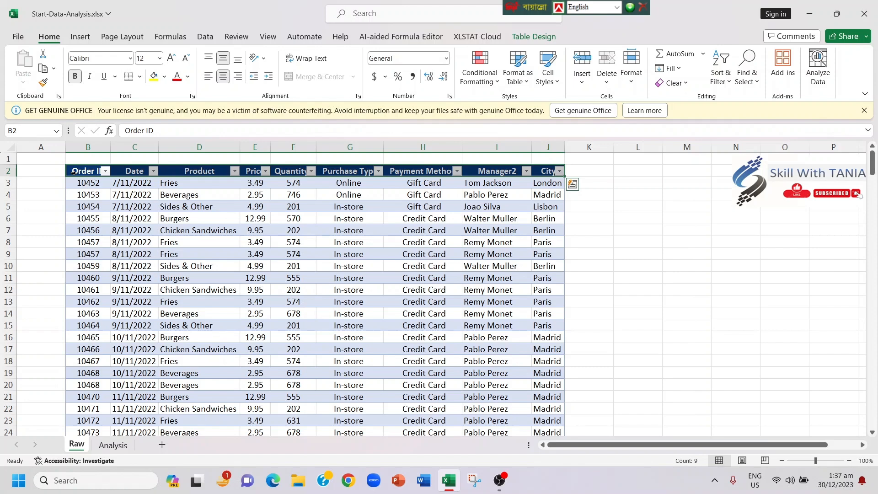
pyautogui.hotkey('ctrl', 'shift', 'Down')
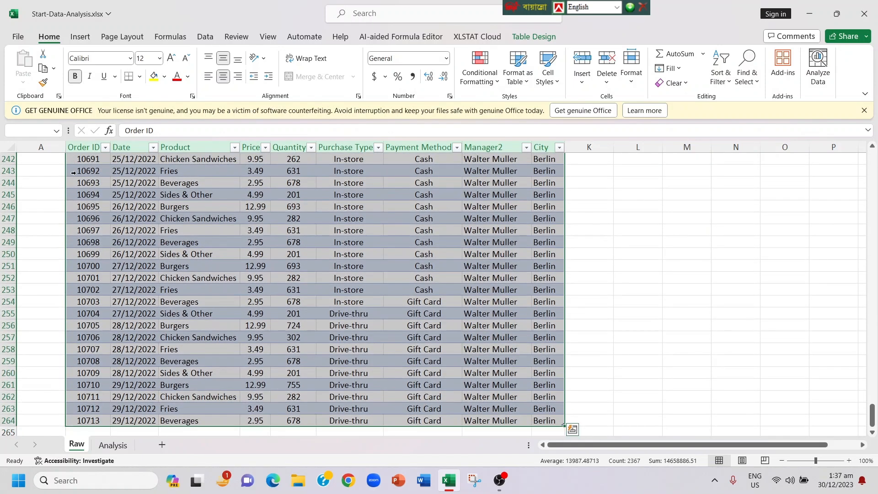
pyautogui.scroll(20, 74, 172)
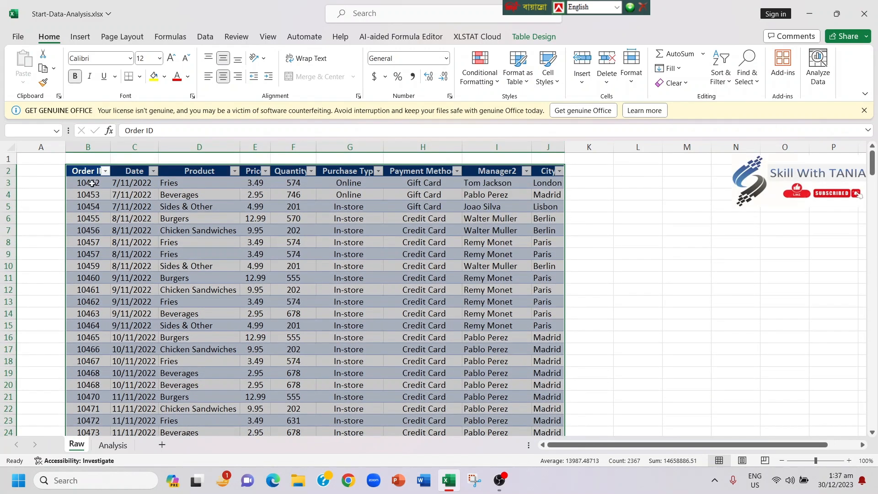
pyautogui.click(203, 40)
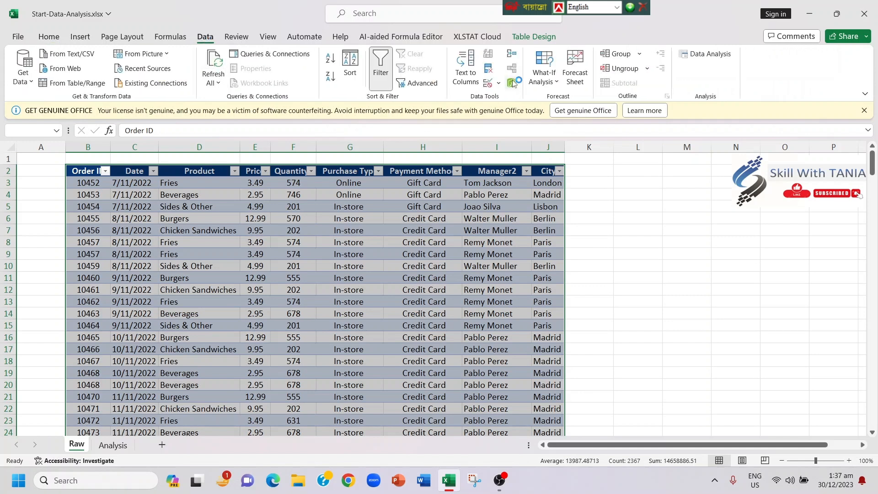
pyautogui.click(489, 71)
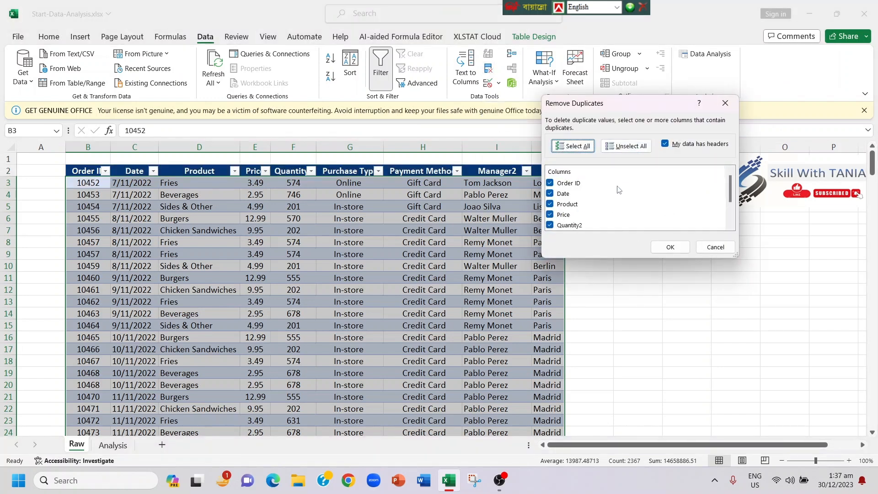
pyautogui.click(665, 247)
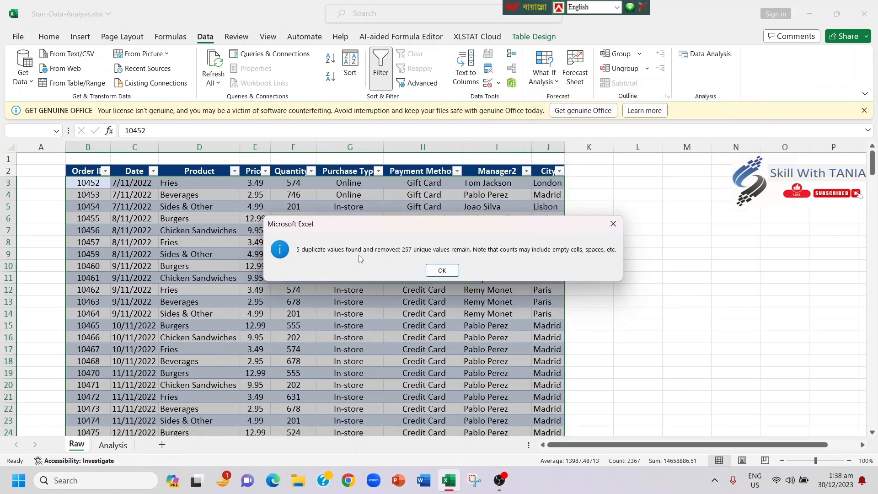
pyautogui.click(441, 270)
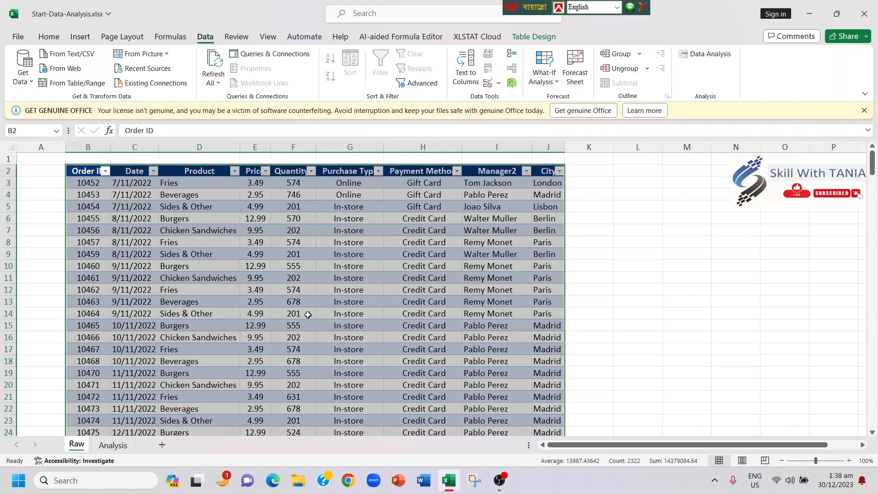
# Step: Widen the Price and Quantity columns E and F so that their headers fit
pyautogui.moveTo(270, 149); pyautogui.dragTo(342, 146)
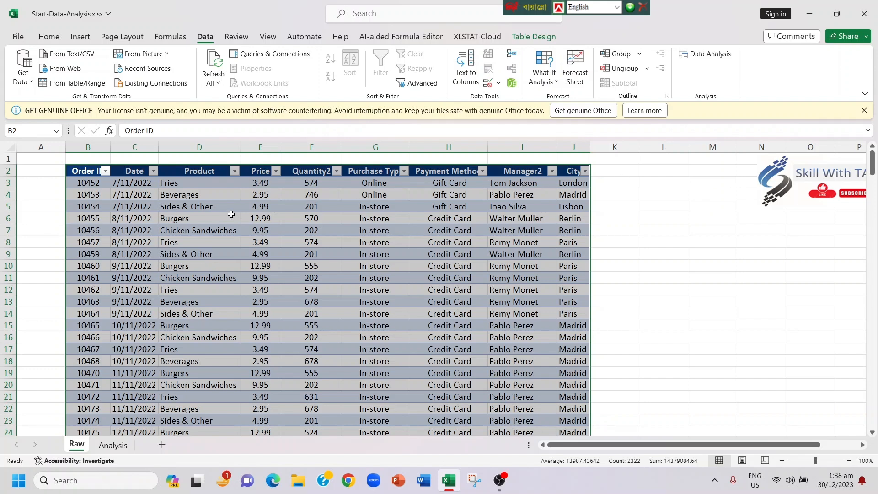
pyautogui.click(603, 173)
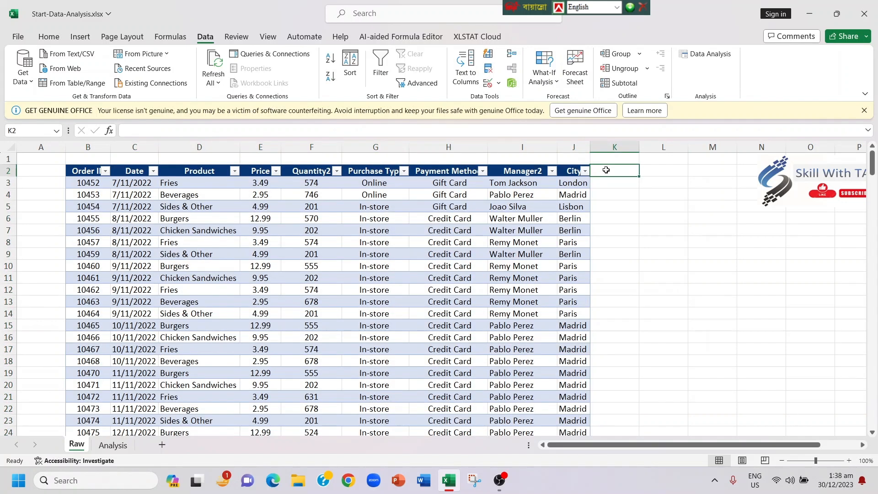
pyautogui.write('Revenue')
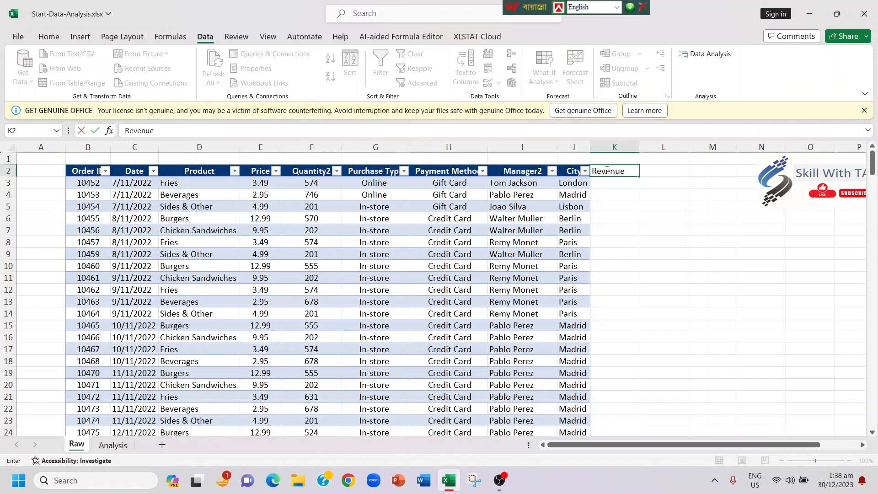
pyautogui.press('Return')
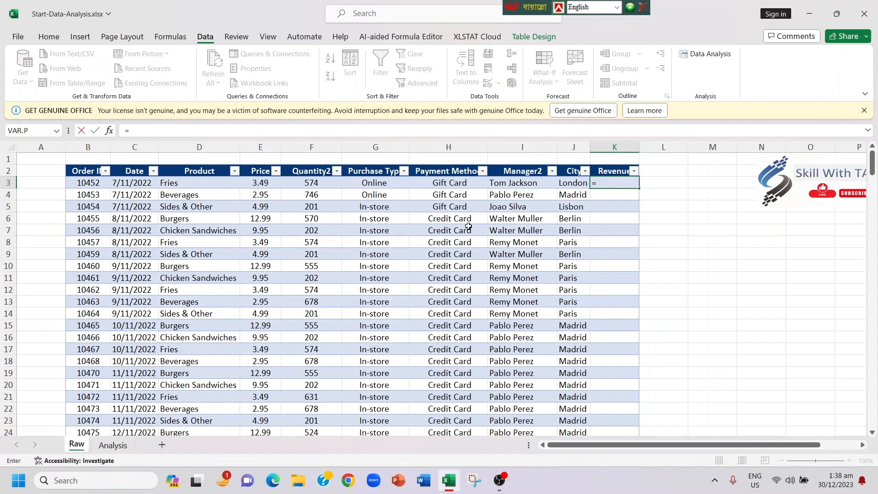
pyautogui.click(260, 184)
pyautogui.write('*')
pyautogui.click(314, 183)
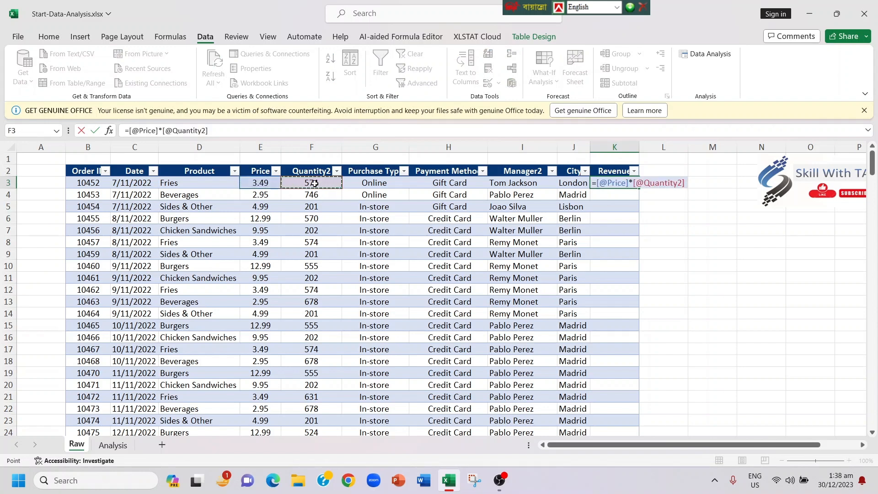
pyautogui.press('Return')
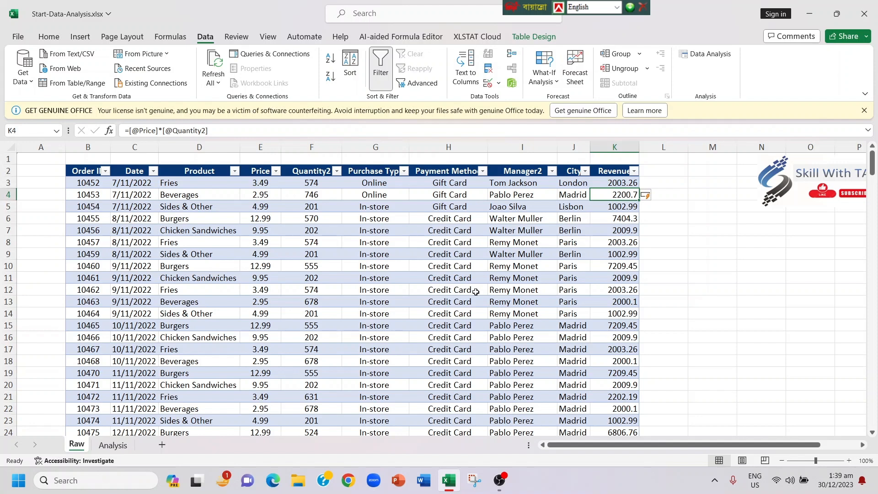
pyautogui.click(171, 36)
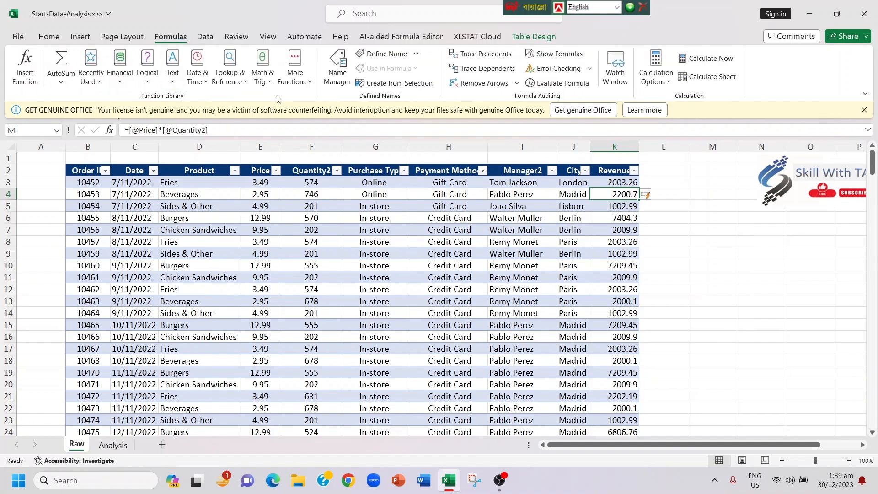
pyautogui.click(310, 84)
pyautogui.moveTo(311, 101)
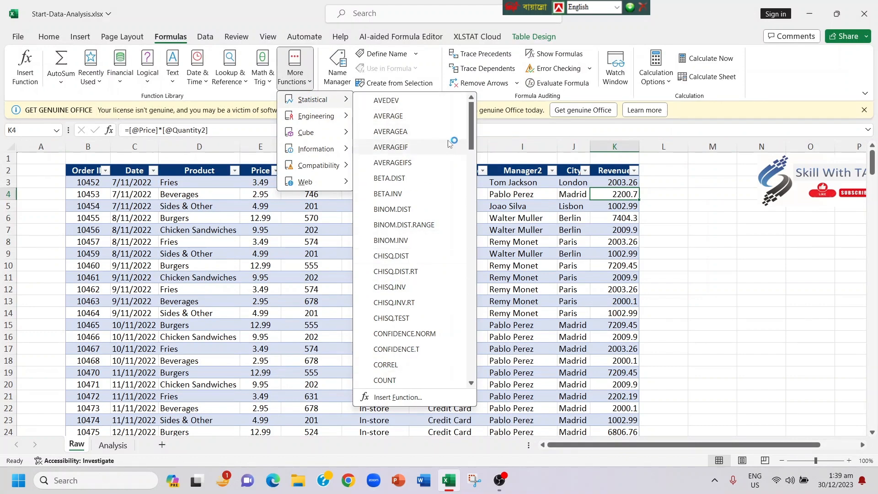
pyautogui.moveTo(470, 133); pyautogui.dragTo(476, 112)
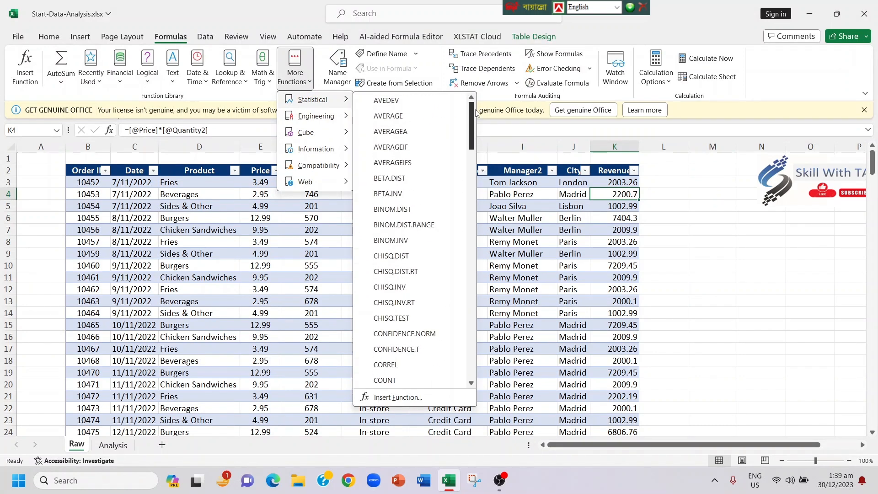
pyautogui.click(308, 83)
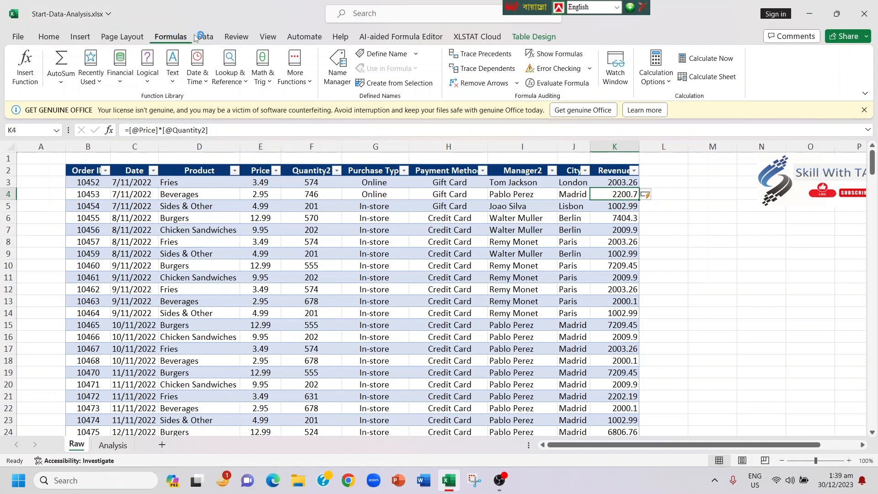
# Step: Check in the add-in options whether the Analysis ToolPak is active, and open the Excel Add-ins manager
pyautogui.click(210, 41)
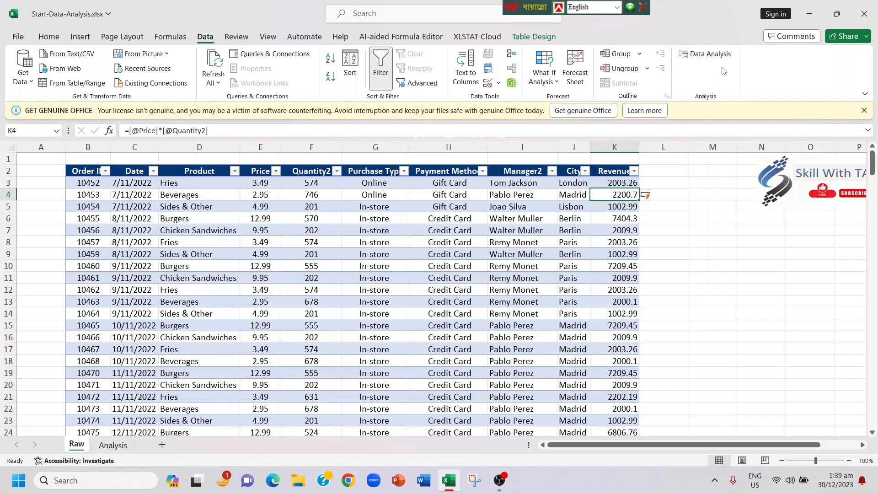
pyautogui.click(18, 38)
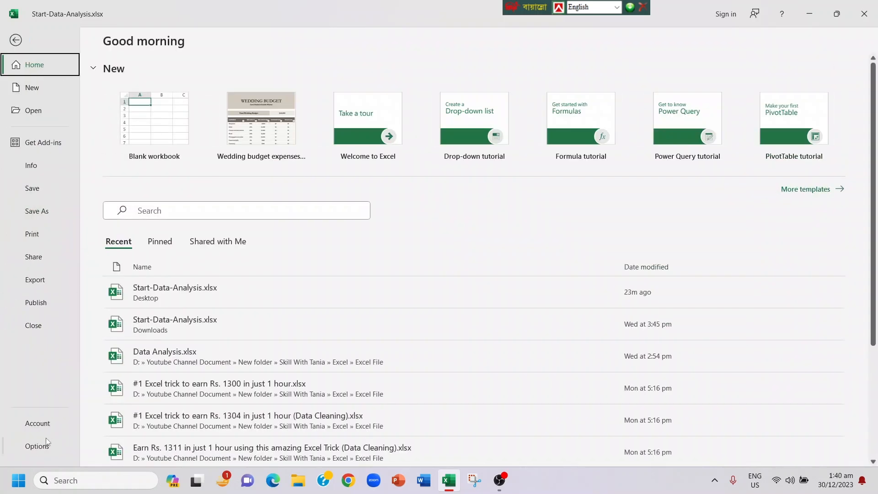
pyautogui.click(44, 445)
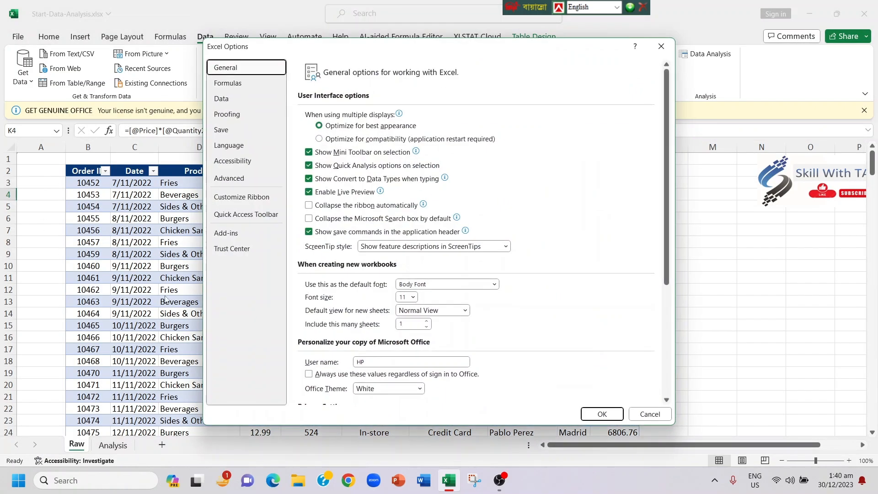
pyautogui.click(239, 235)
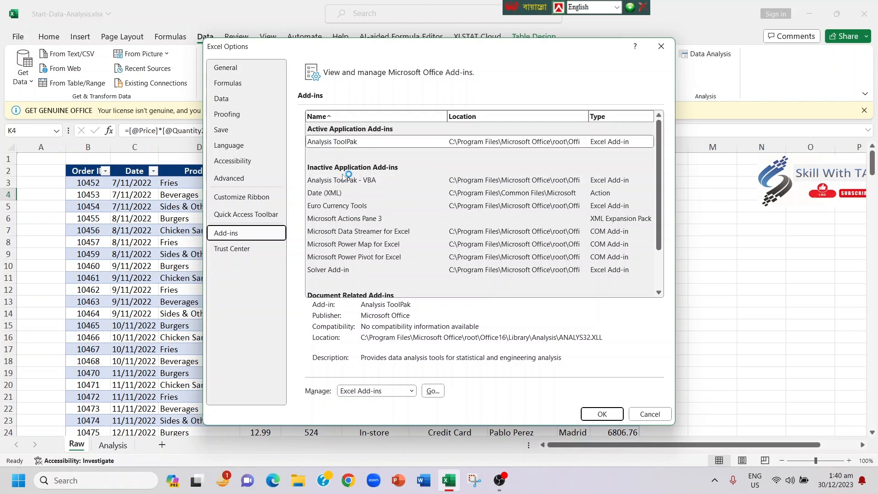
pyautogui.click(350, 146)
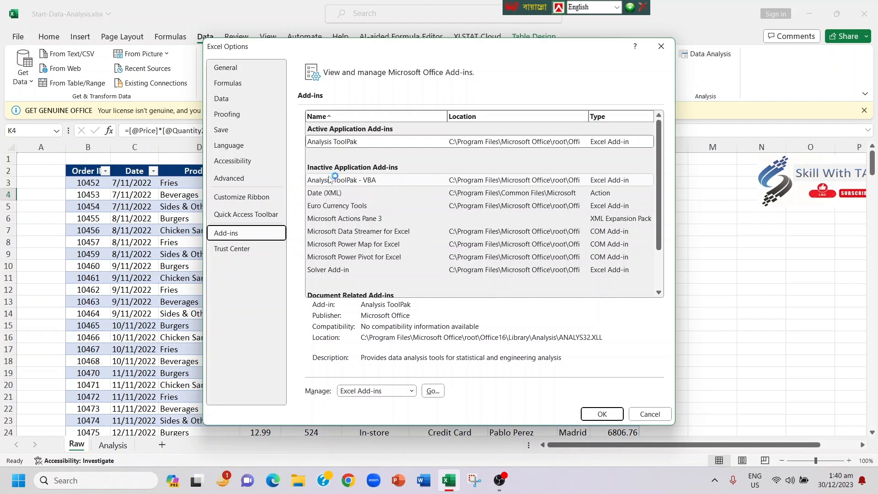
pyautogui.click(432, 391)
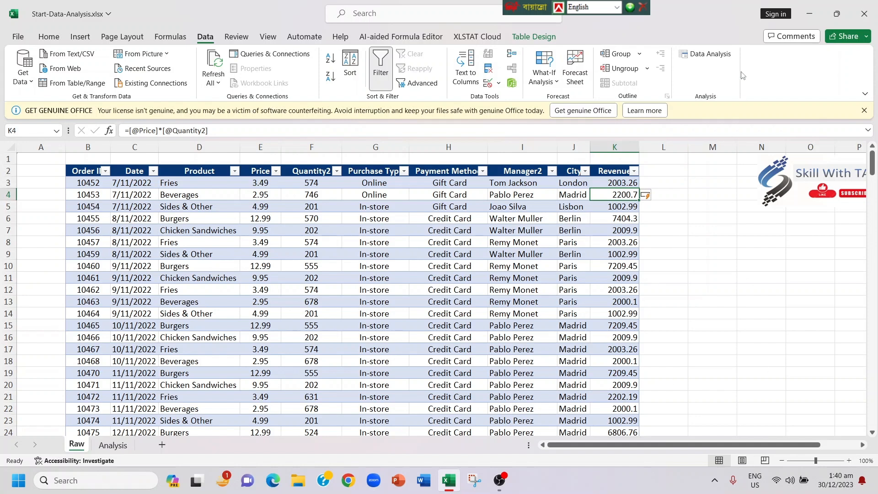
# Step: Start a Descriptive Statistics analysis and set its input range to the Price values $E$3:$E$259
pyautogui.click(709, 55)
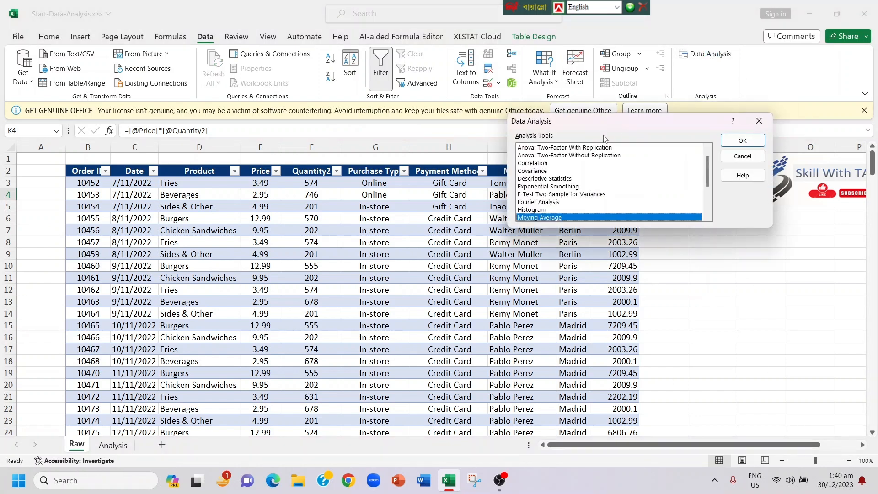
pyautogui.moveTo(605, 123); pyautogui.dragTo(625, 84)
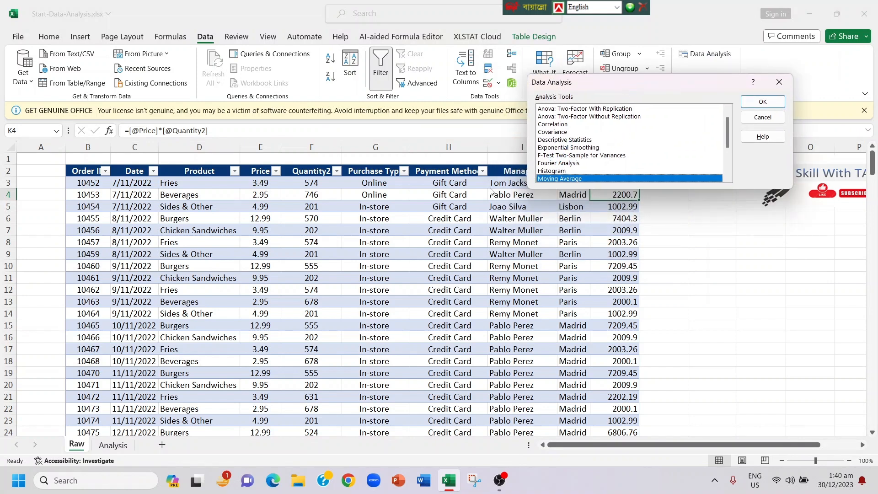
pyautogui.click(551, 148)
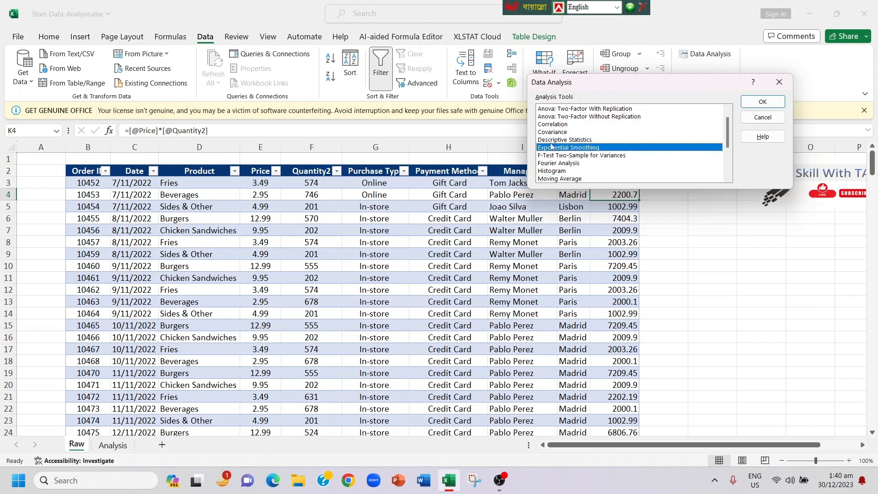
pyautogui.click(558, 140)
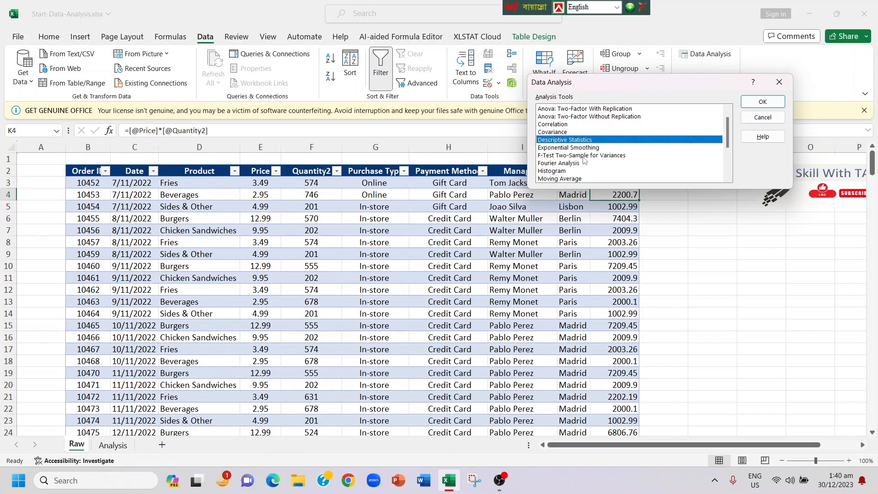
pyautogui.click(763, 101)
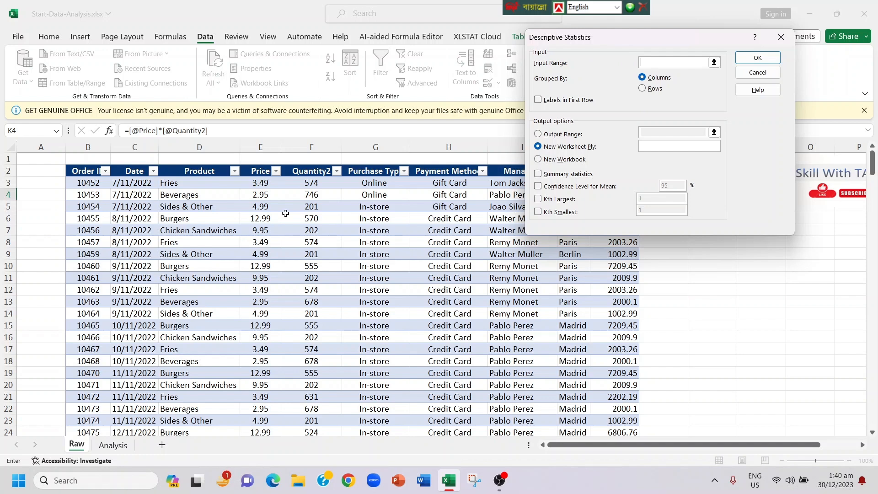
pyautogui.click(260, 184)
pyautogui.hotkey('ctrl', 'shift', 'Down')
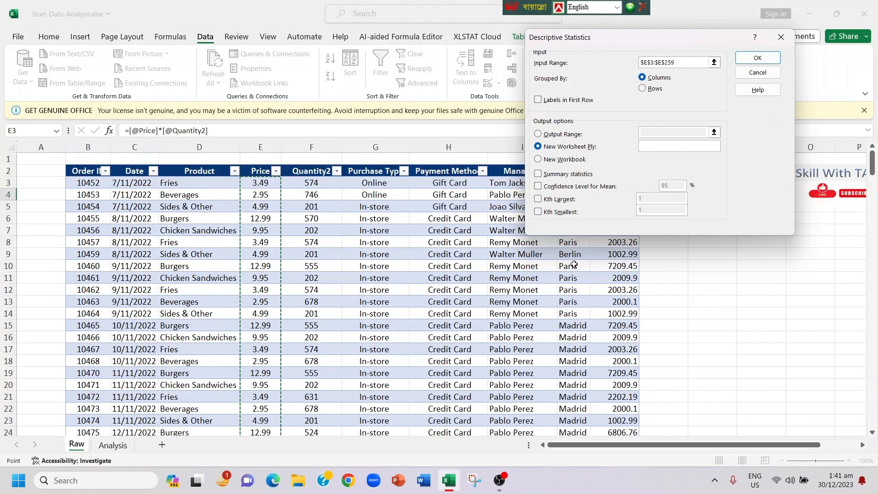
# Step: Enable summary statistics, set the output range to $M$8 and generate the price statistics
pyautogui.click(538, 174)
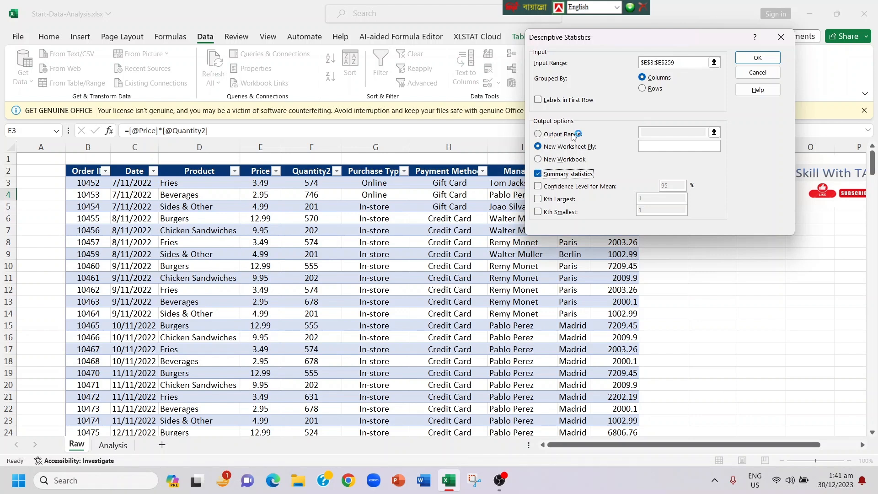
pyautogui.click(538, 135)
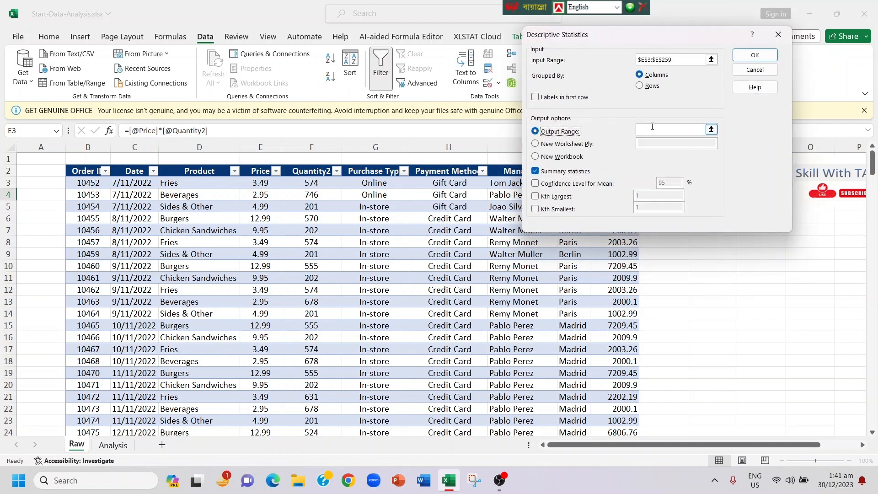
pyautogui.click(656, 129)
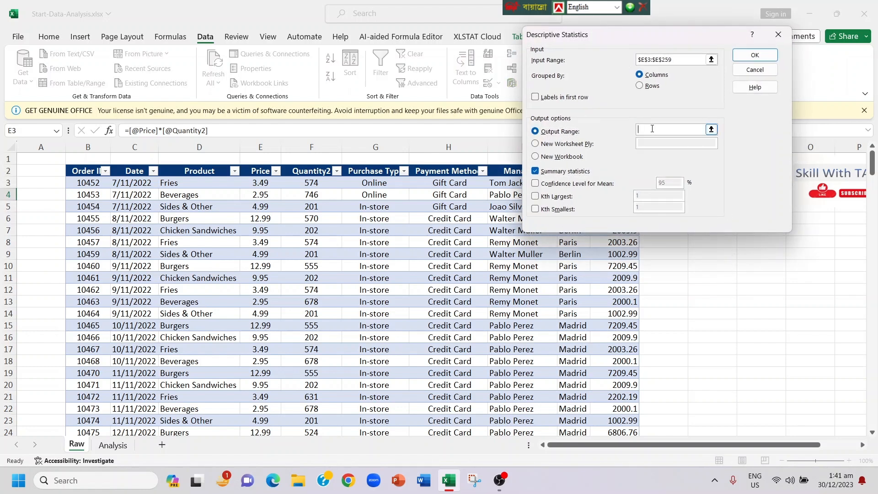
pyautogui.click(726, 244)
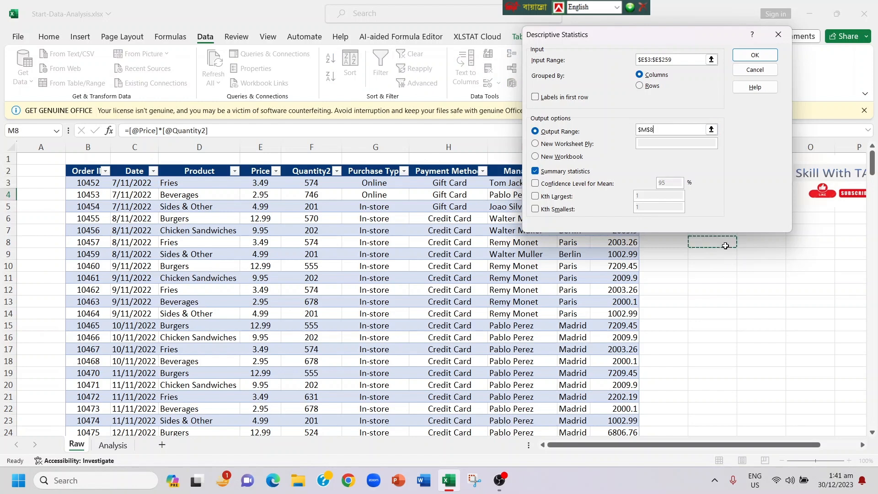
pyautogui.click(755, 55)
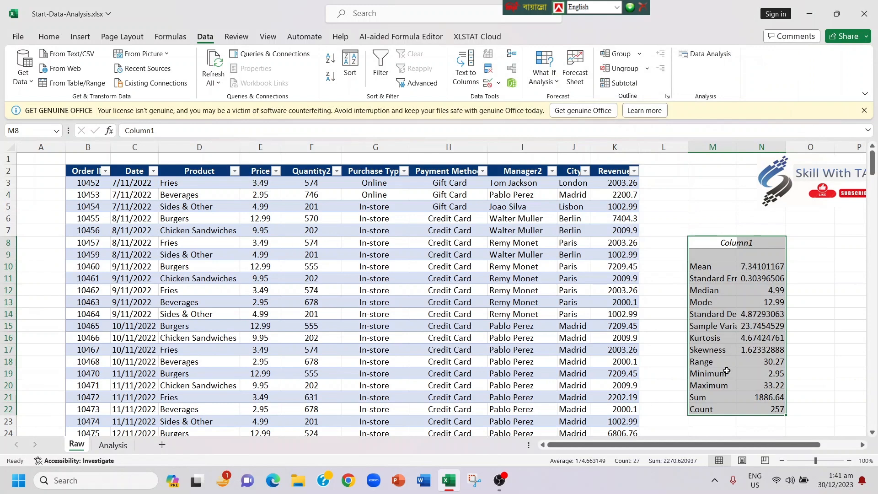
# Step: Replace the heading of the statistics table in M8 with Price
pyautogui.click(727, 244)
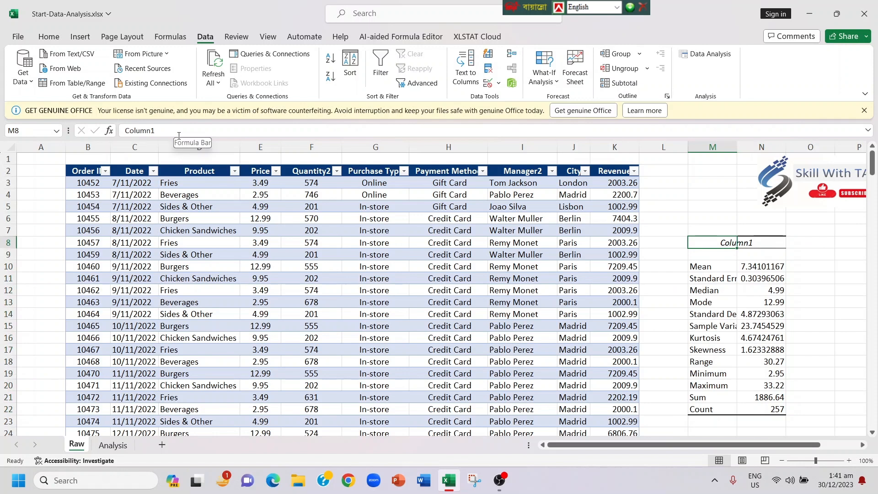
pyautogui.write('Price')
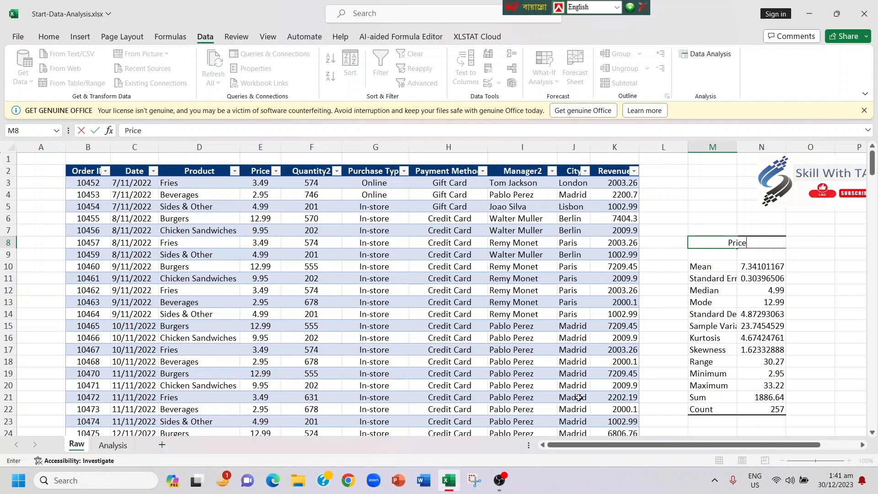
pyautogui.moveTo(677, 447); pyautogui.dragTo(637, 245)
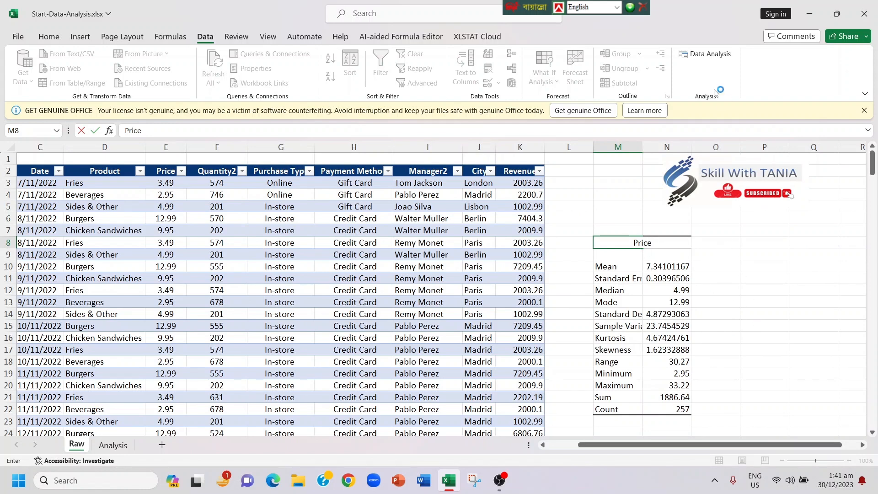
pyautogui.click(707, 56)
pyautogui.moveTo(652, 447); pyautogui.dragTo(541, 447)
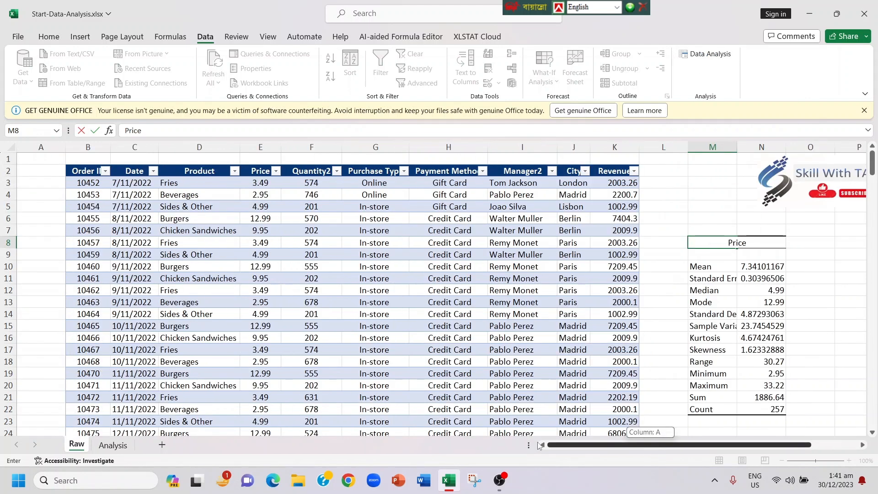
pyautogui.click(514, 245)
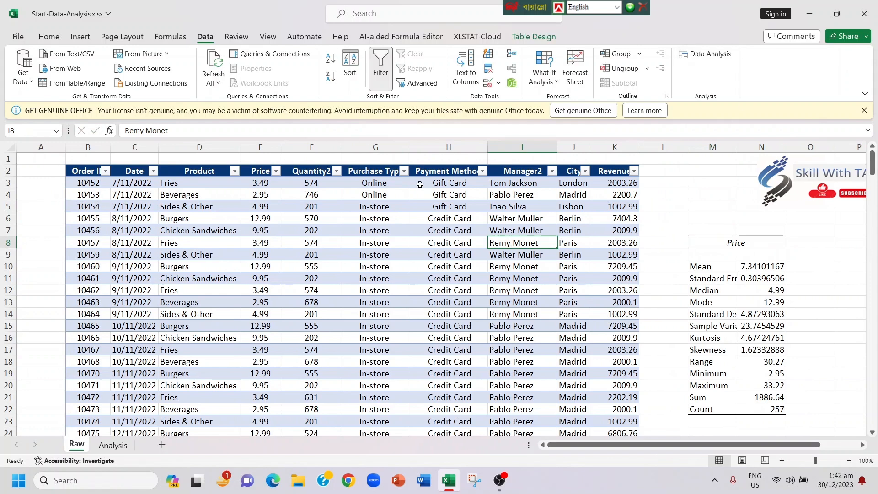
# Step: Start another Descriptive Statistics analysis and set its input range to the Quantity2 values $F$3:$F$259
pyautogui.click(310, 183)
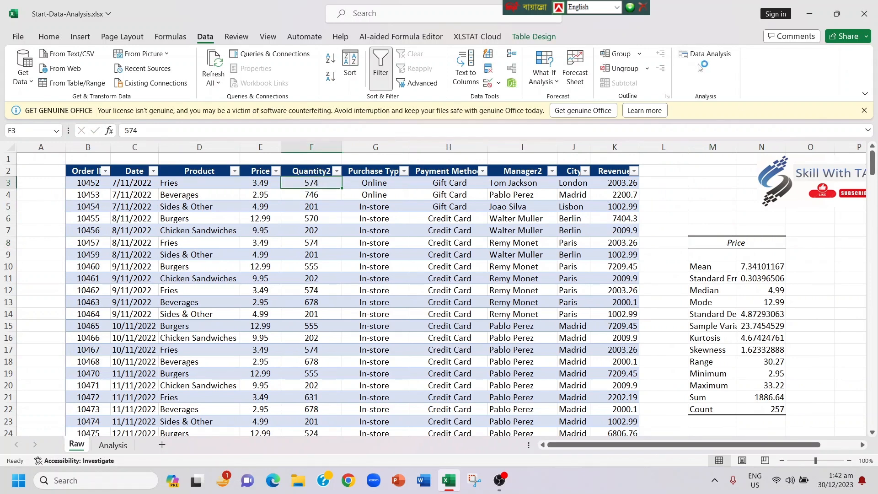
pyautogui.click(698, 56)
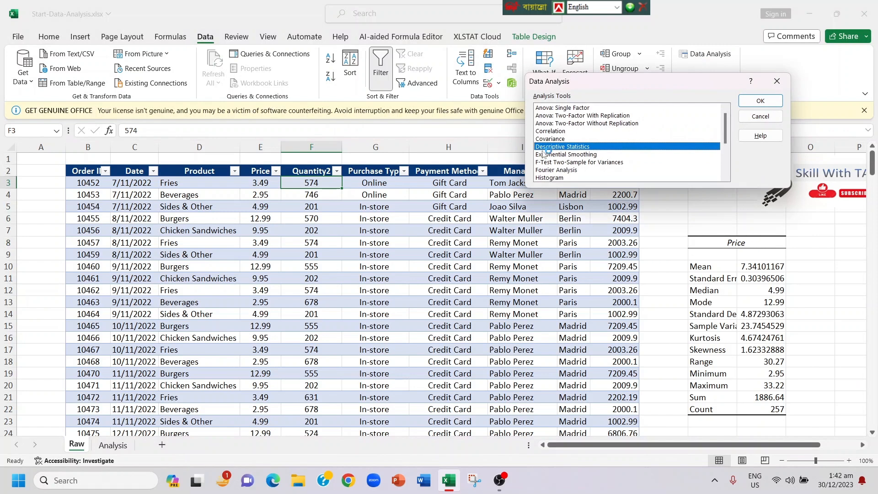
pyautogui.click(760, 101)
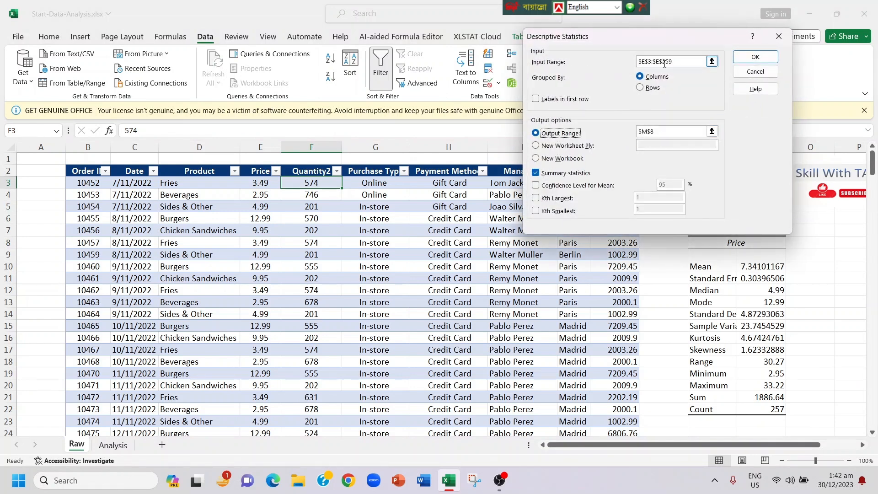
pyautogui.moveTo(675, 63); pyautogui.dragTo(640, 69)
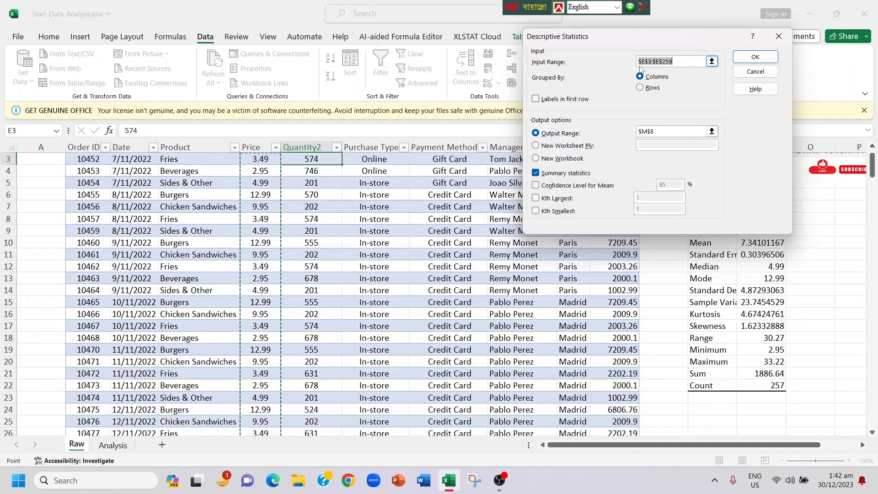
pyautogui.click(319, 160)
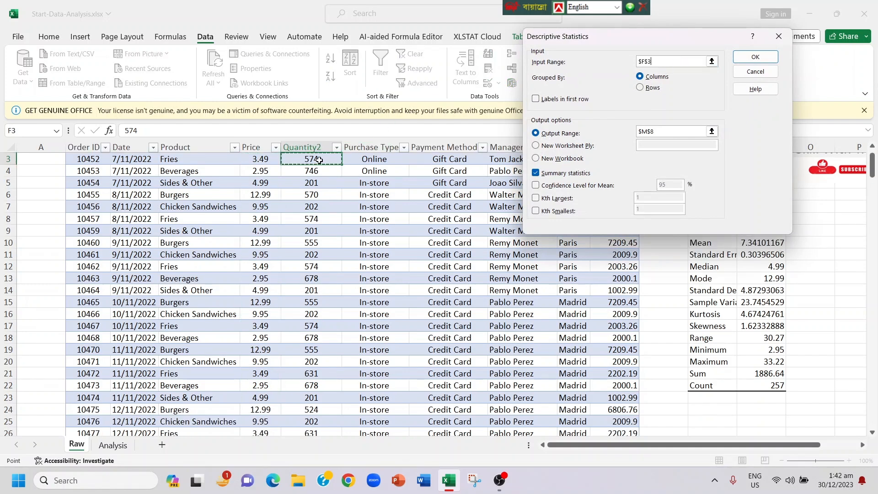
pyautogui.hotkey('ctrl', 'shift', 'Down')
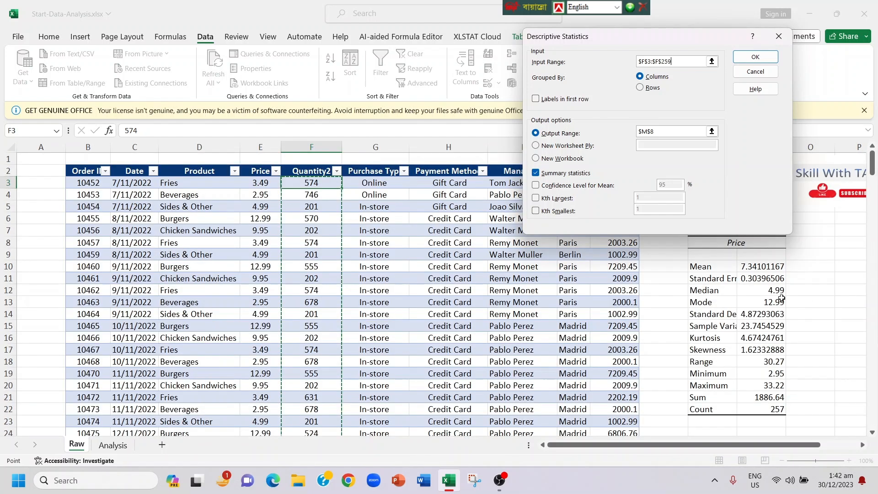
# Step: Set the output range to cell P8, beside the Price statistics, and generate the quantity statistics
pyautogui.moveTo(655, 132); pyautogui.dragTo(626, 134)
pyautogui.press('BackSpace')
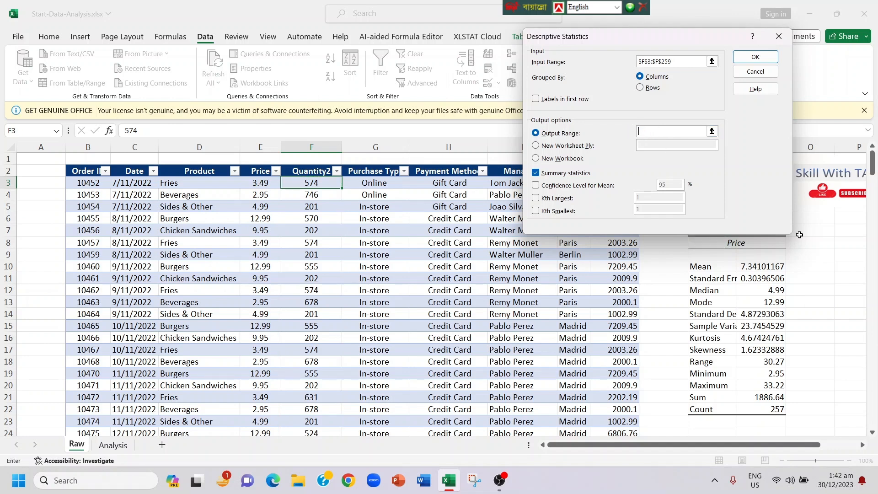
pyautogui.click(843, 243)
pyautogui.click(750, 63)
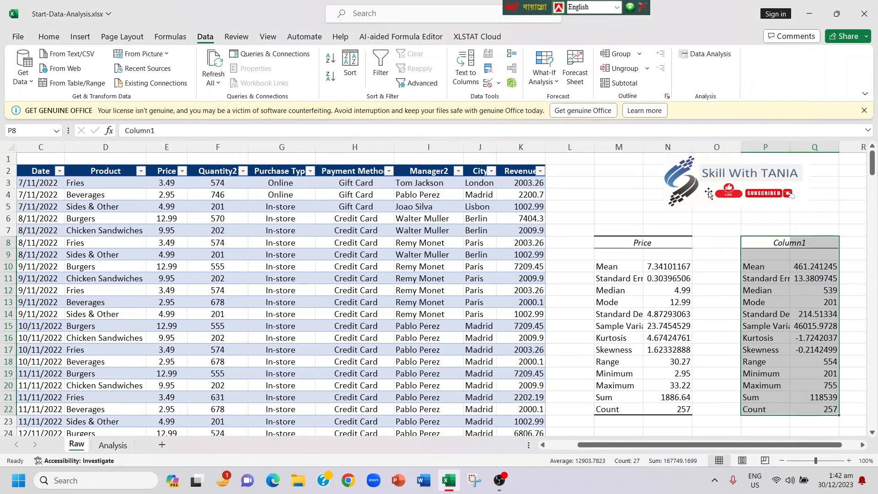
# Step: Replace the heading of the new statistics table in P8 with Quantity
pyautogui.hscroll(1, 730, 447)
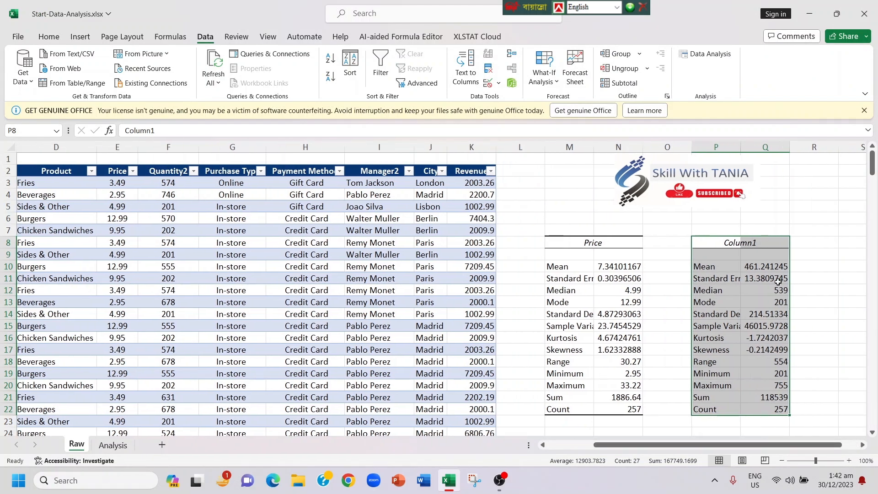
pyautogui.click(738, 242)
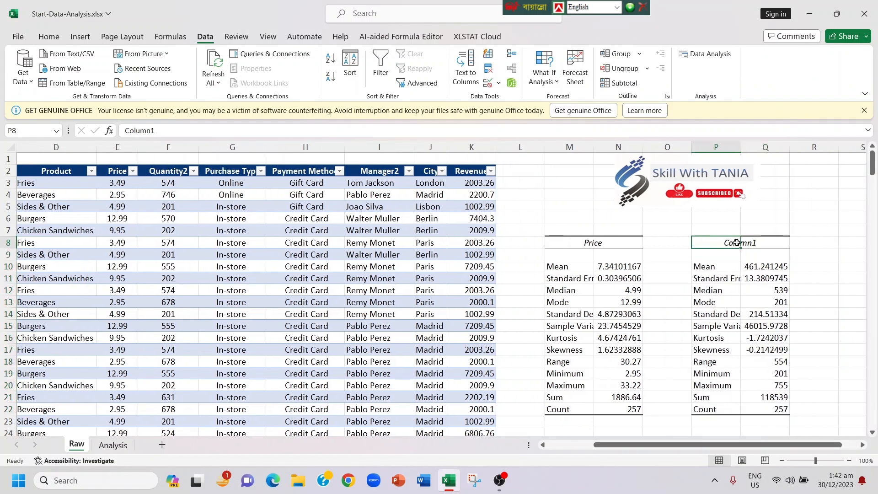
pyautogui.write('Quantity')
pyautogui.click(808, 362)
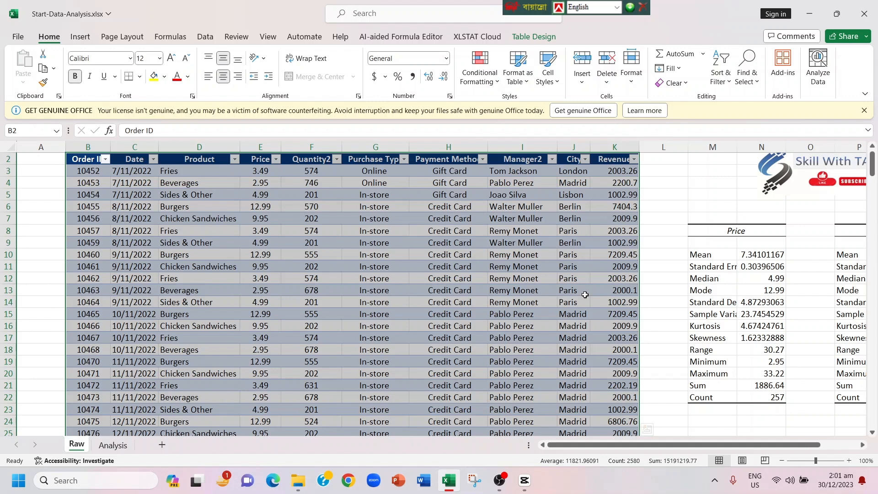
# Step: Read the client requirements on the Analysis sheet and return to the Raw sheet
pyautogui.click(114, 447)
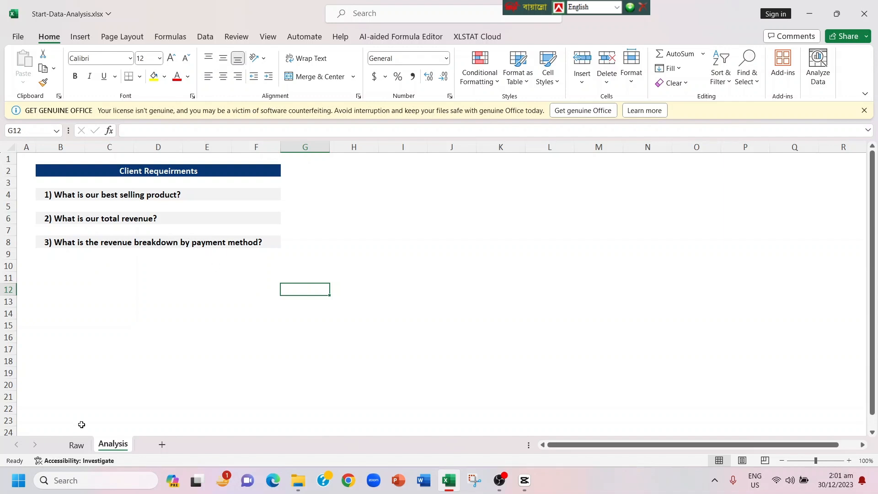
pyautogui.click(77, 445)
pyautogui.click(77, 445)
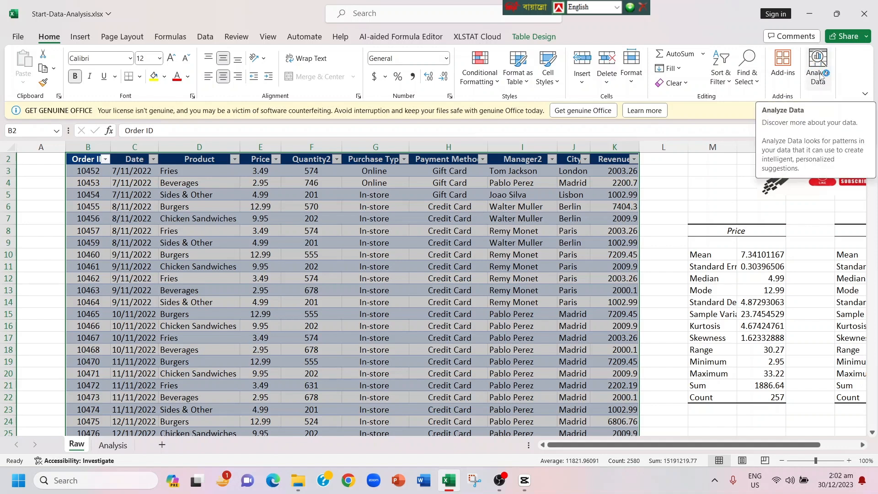
# Step: View the Office Add-ins store and close it
pyautogui.click(18, 36)
pyautogui.click(38, 144)
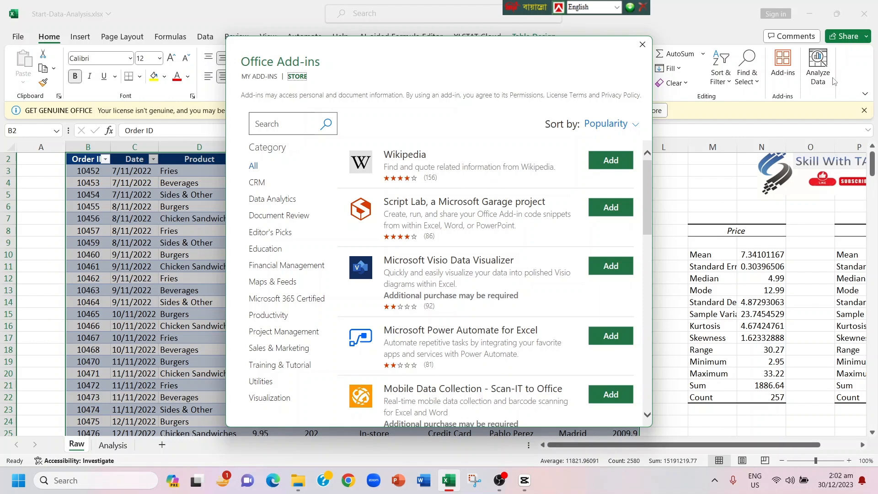
pyautogui.click(642, 46)
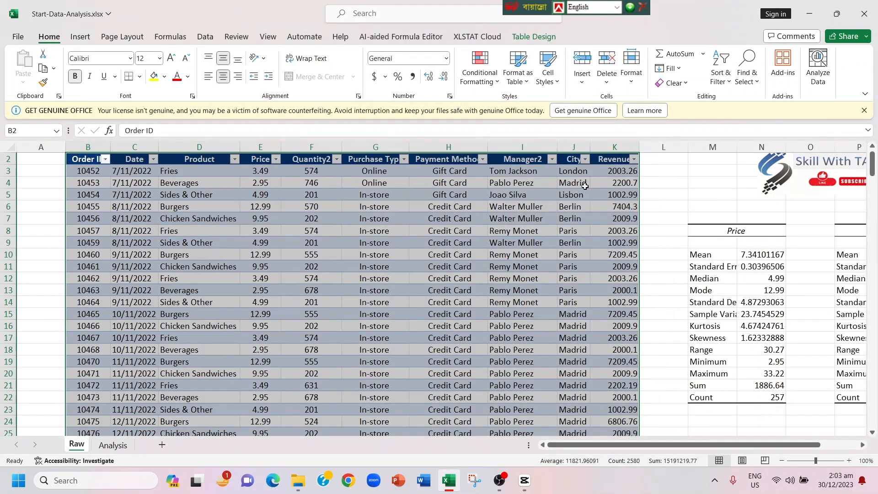
# Step: Run Analyze Data on the order table and examine its suggested questions, PivotTables and charts
pyautogui.click(816, 79)
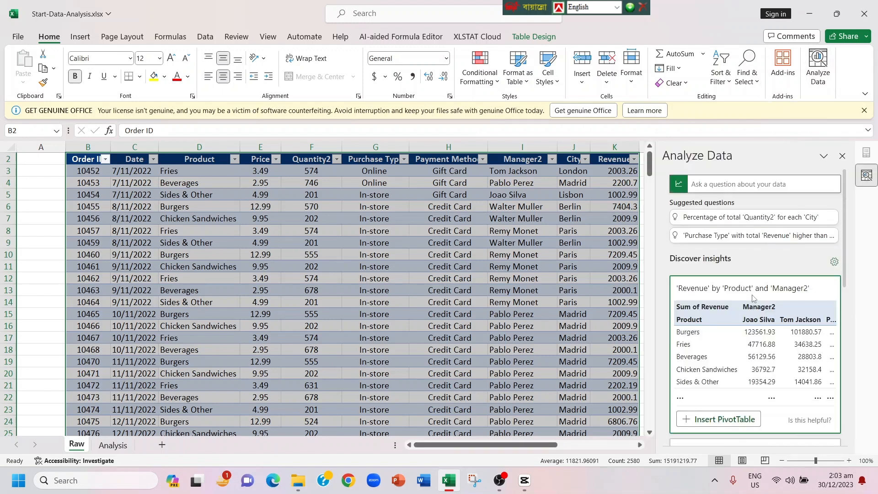
pyautogui.scroll(-15, 755, 306)
pyautogui.scroll(5, 753, 298)
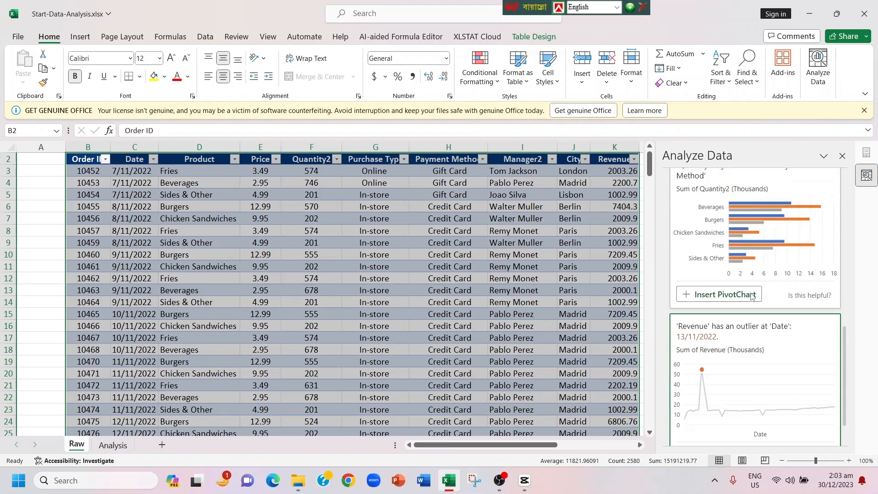
pyautogui.scroll(-5, 752, 296)
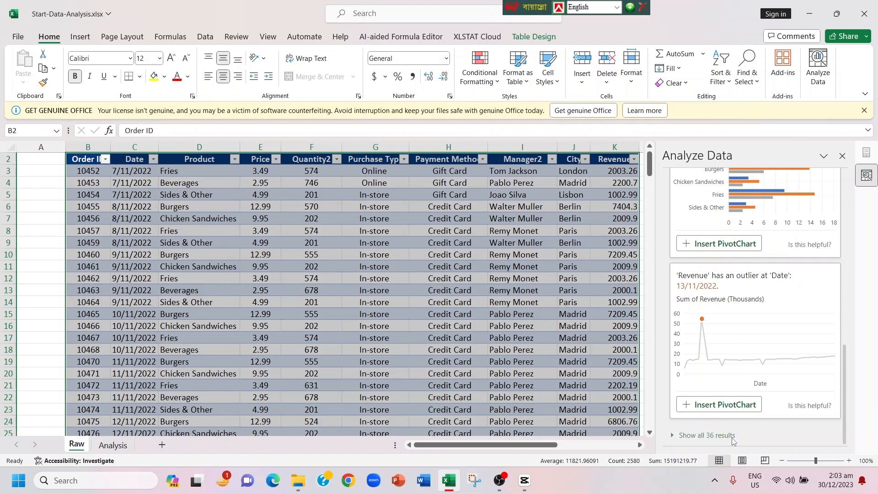
pyautogui.scroll(3, 737, 295)
pyautogui.scroll(5, 736, 295)
pyautogui.scroll(-2, 717, 284)
pyautogui.scroll(-6, 717, 284)
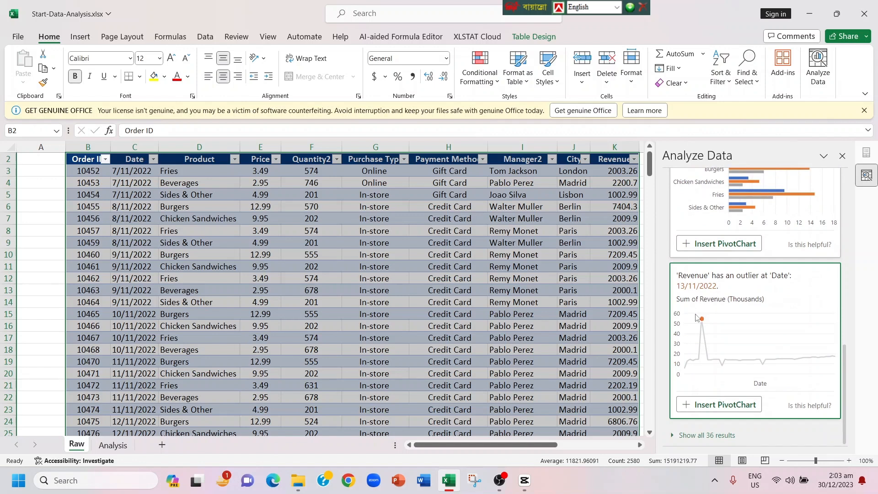
pyautogui.scroll(6, 717, 337)
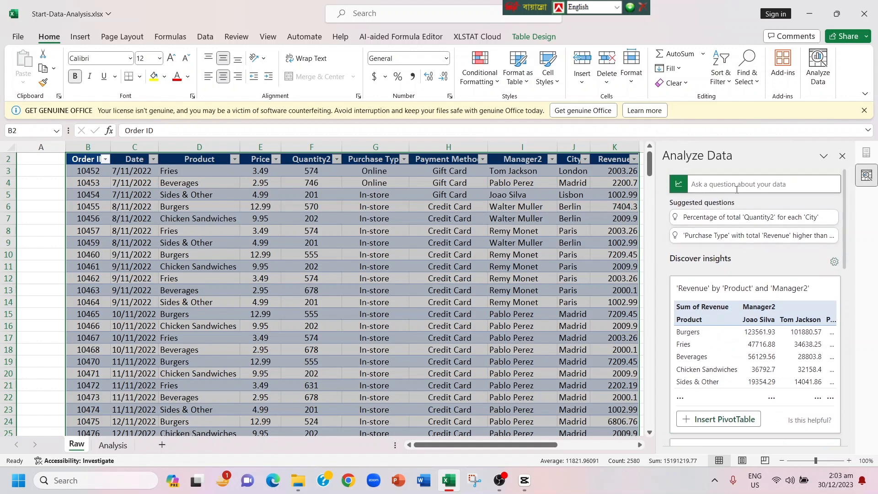
# Step: Ask Analyze Data "What is the best selling product?" and insert the answer as a PivotTable
pyautogui.click(728, 183)
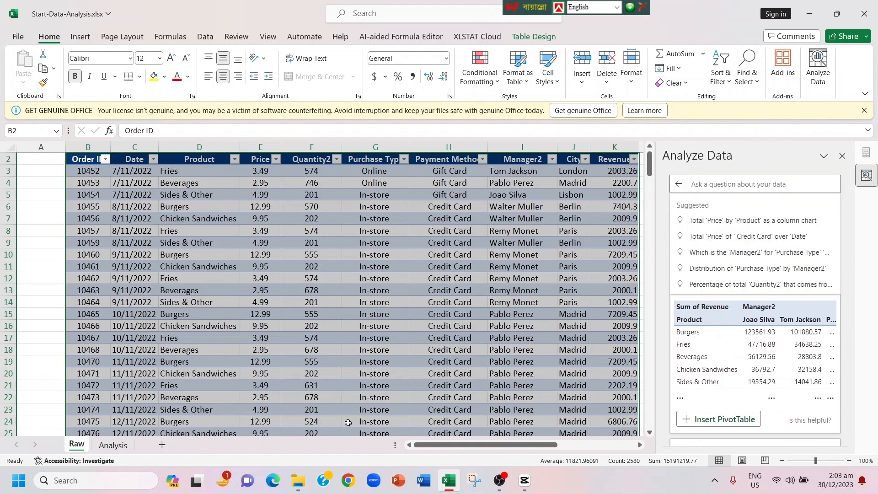
pyautogui.click(113, 446)
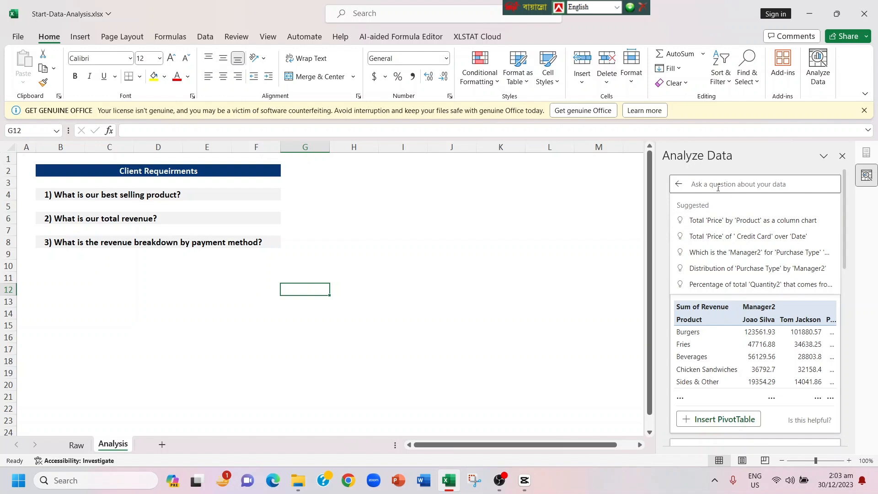
pyautogui.write('W')
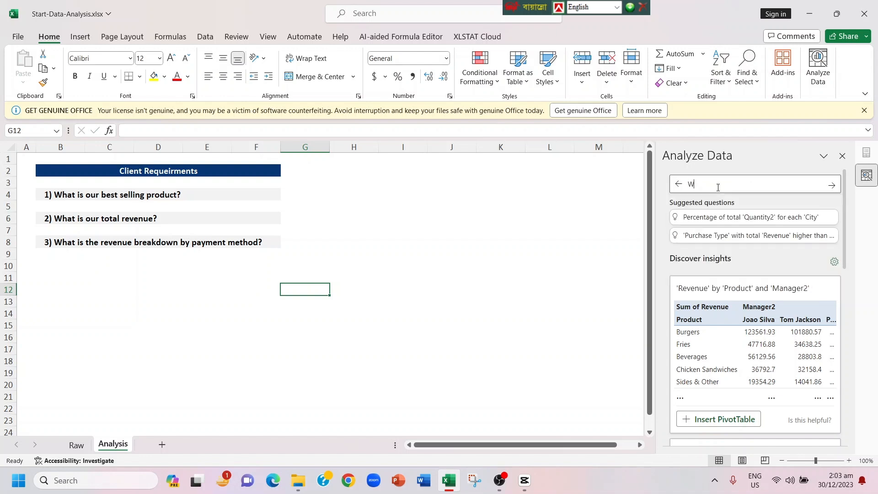
pyautogui.write('hat is the best selling product?')
pyautogui.click(832, 186)
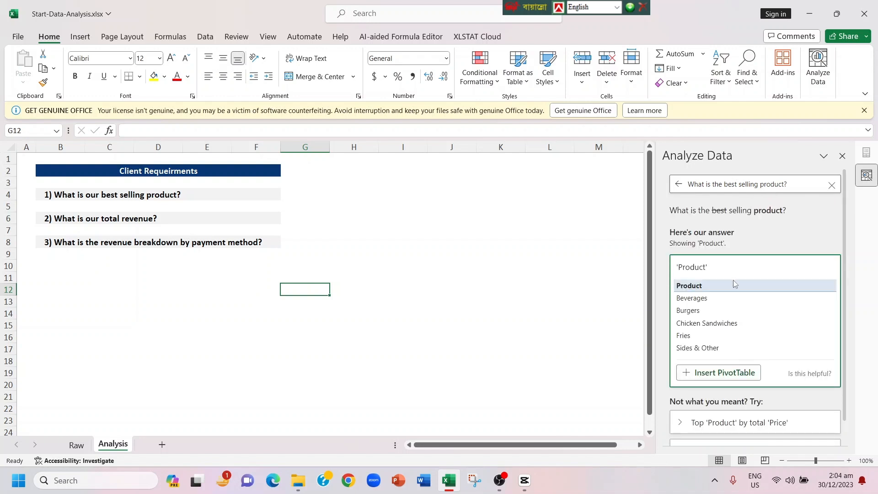
pyautogui.click(723, 374)
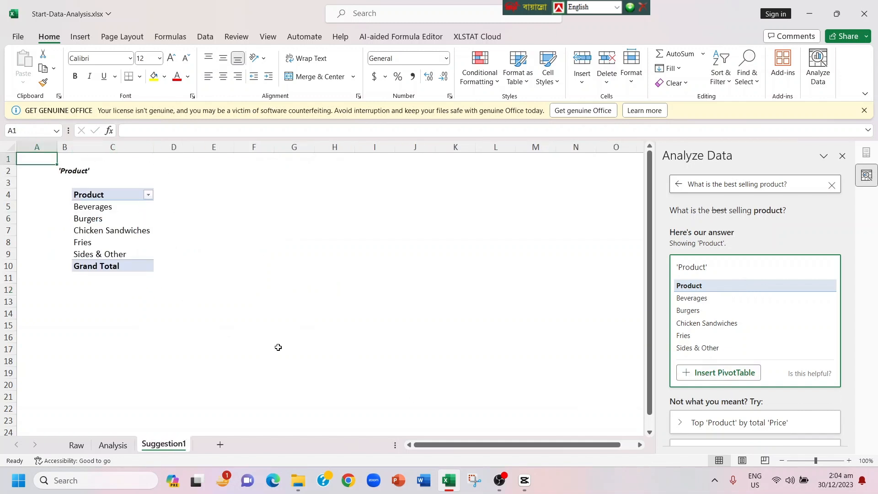
# Step: From the Analysis sheet, ask Analyze Data "What is Total Revenue?" and insert the answer as a PivotTable
pyautogui.click(113, 445)
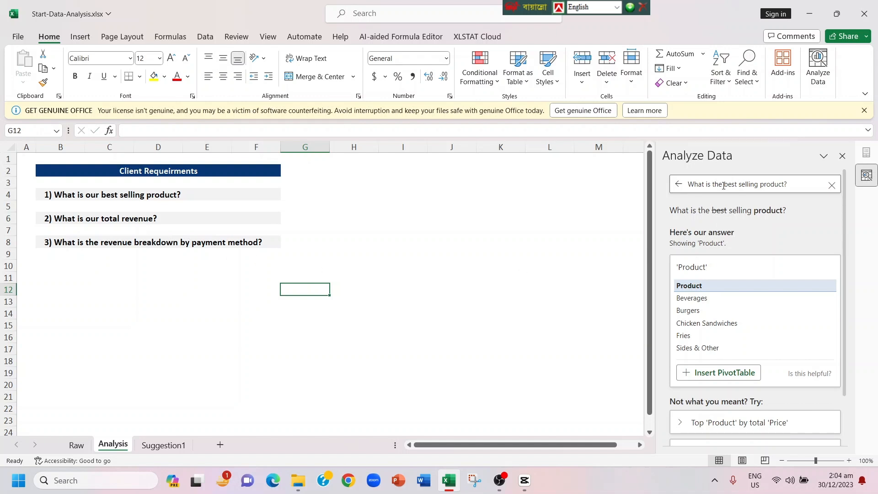
pyautogui.moveTo(714, 184); pyautogui.dragTo(781, 194)
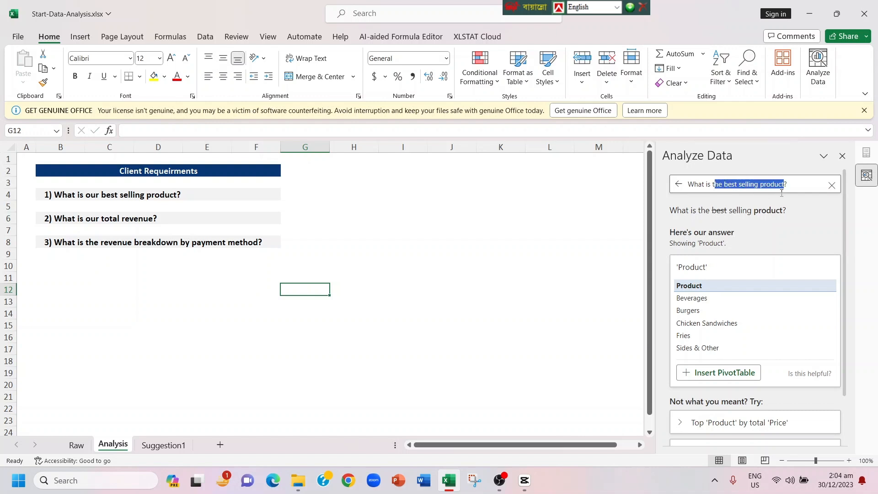
pyautogui.press('BackSpace')
pyautogui.press('BackSpace')
pyautogui.write('otal Re')
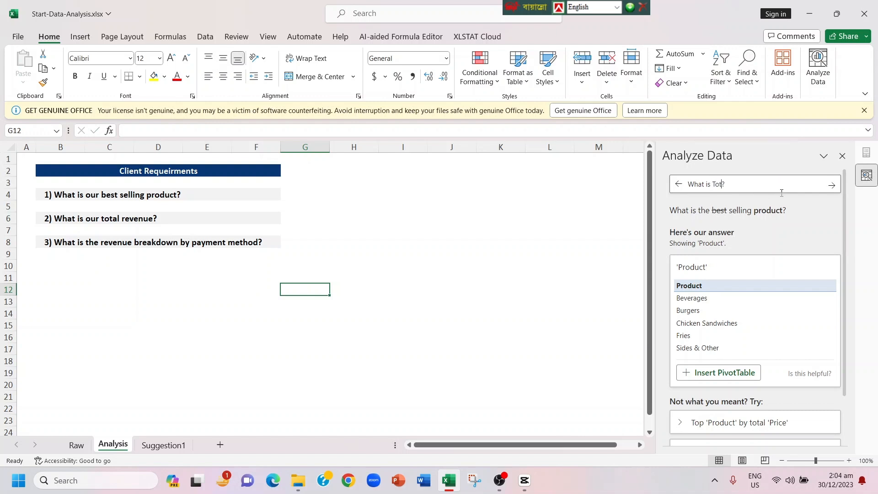
pyautogui.write('venue')
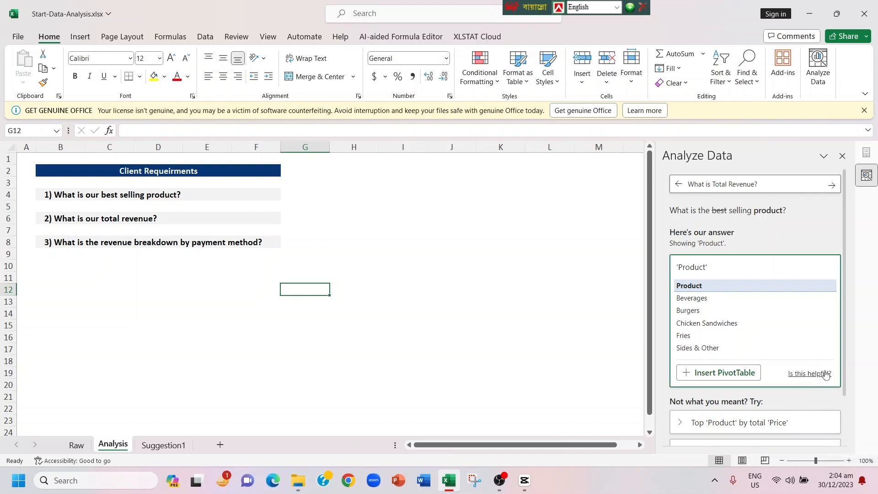
pyautogui.click(832, 187)
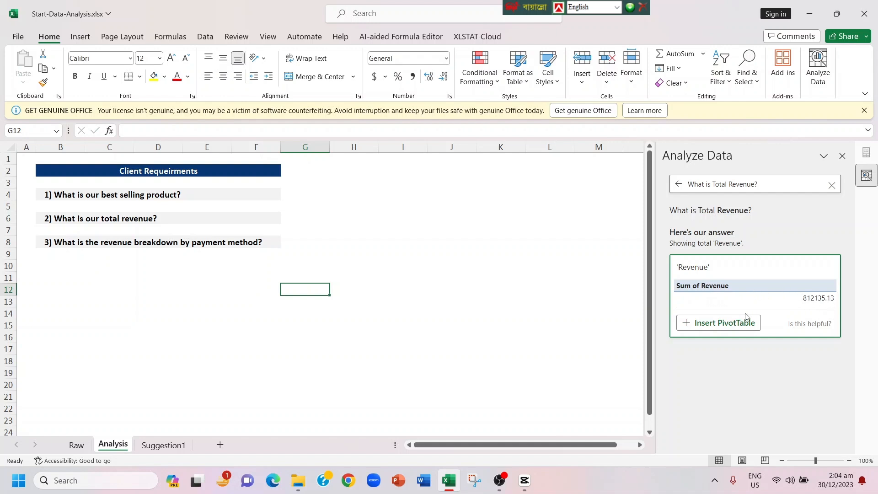
pyautogui.click(730, 324)
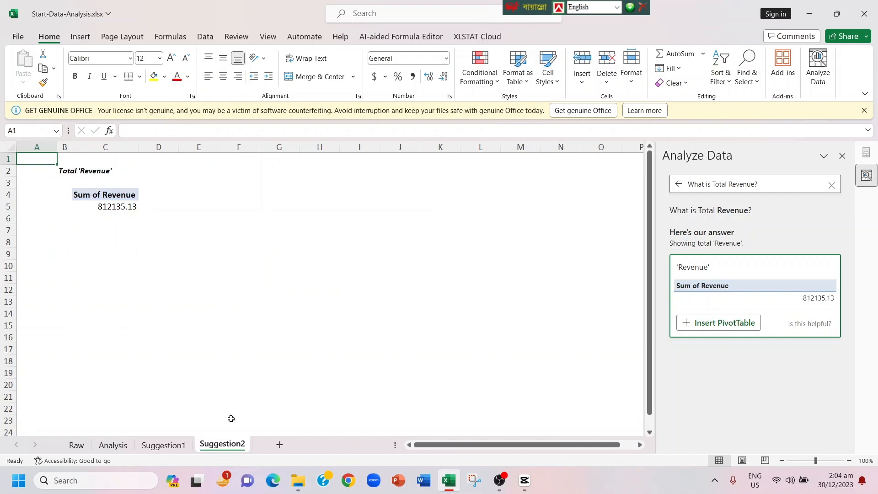
# Step: From the Analysis sheet, ask Analyze Data "What is the revenew breakdown by payment method" and insert the answer as a PivotChart
pyautogui.click(118, 447)
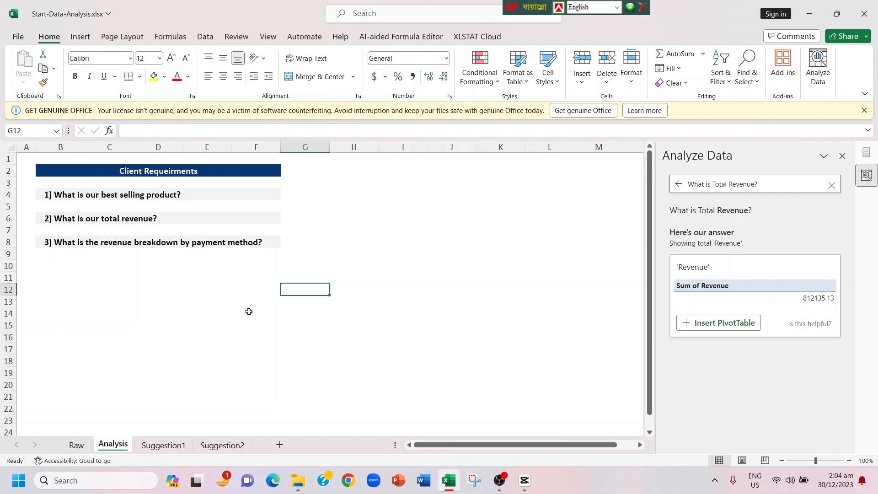
pyautogui.moveTo(759, 183); pyautogui.dragTo(714, 186)
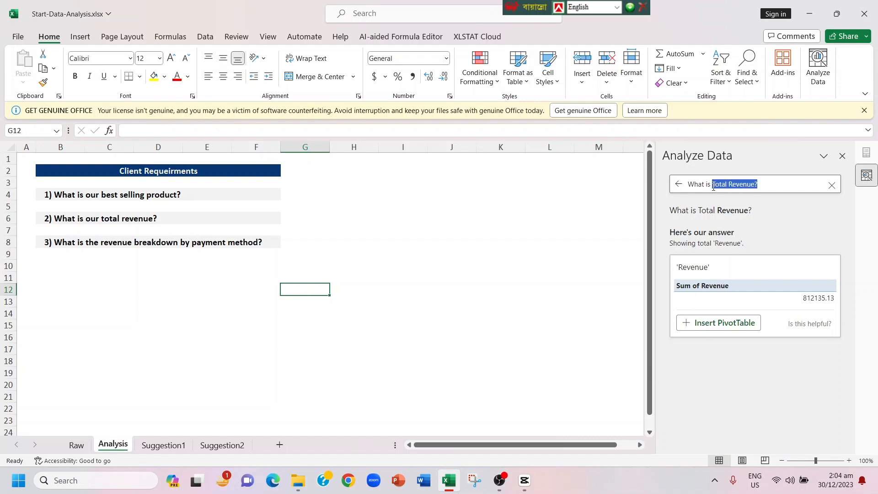
pyautogui.write('the revenew breakdown by pa')
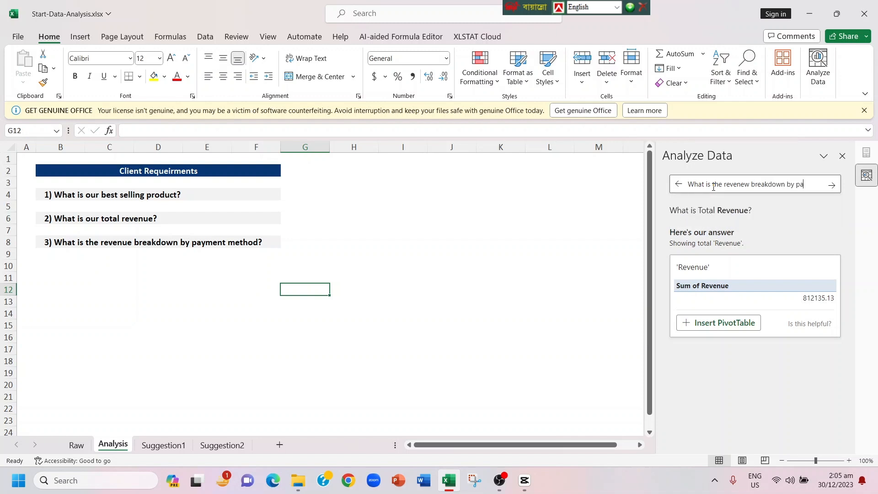
pyautogui.write('yment method')
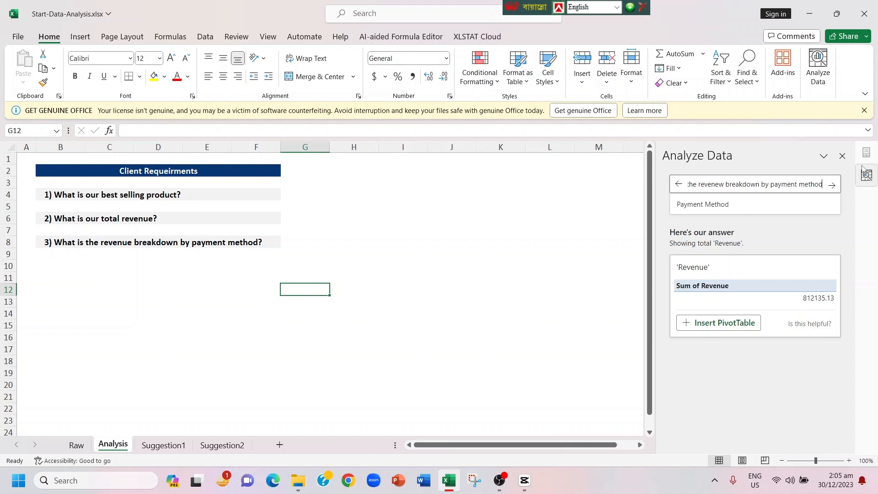
pyautogui.click(831, 185)
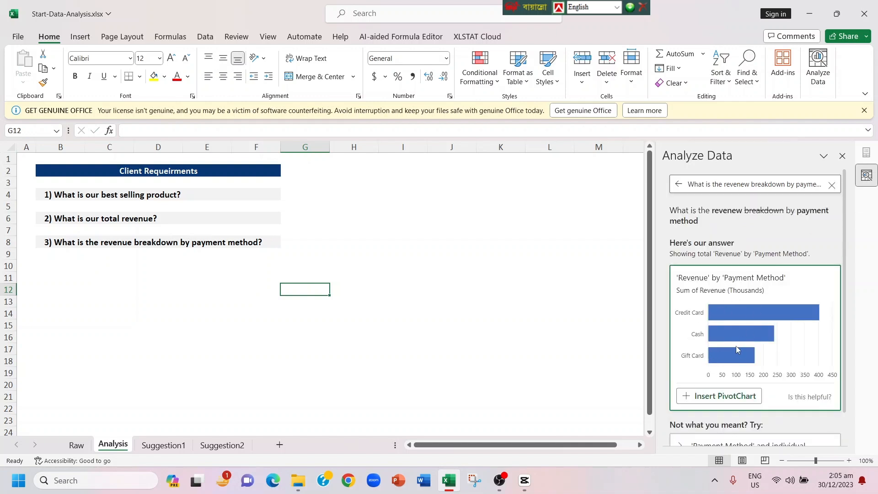
pyautogui.click(723, 396)
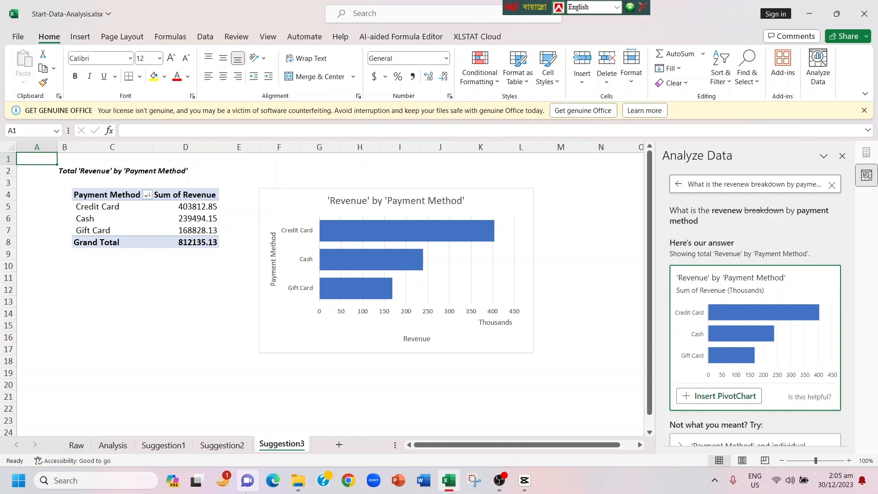
# Step: Review the inserted answers on the Suggestion2, Suggestion1 and Suggestion3 sheets
pyautogui.click(219, 445)
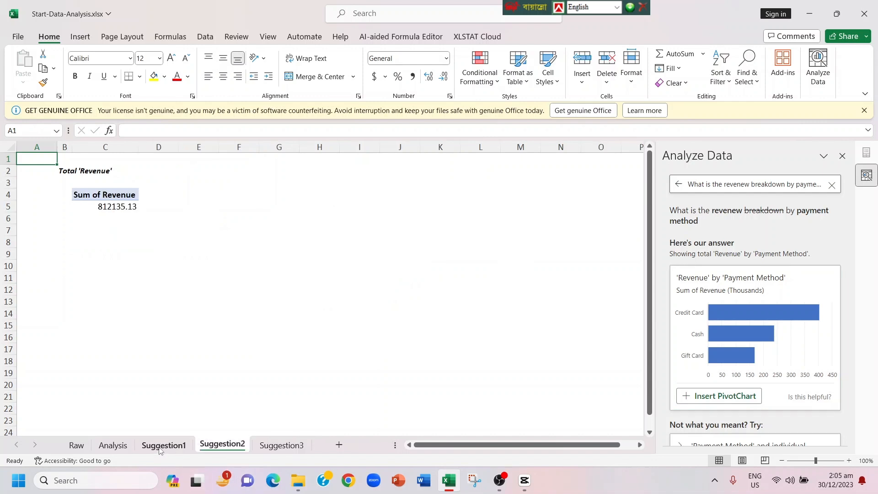
pyautogui.click(162, 448)
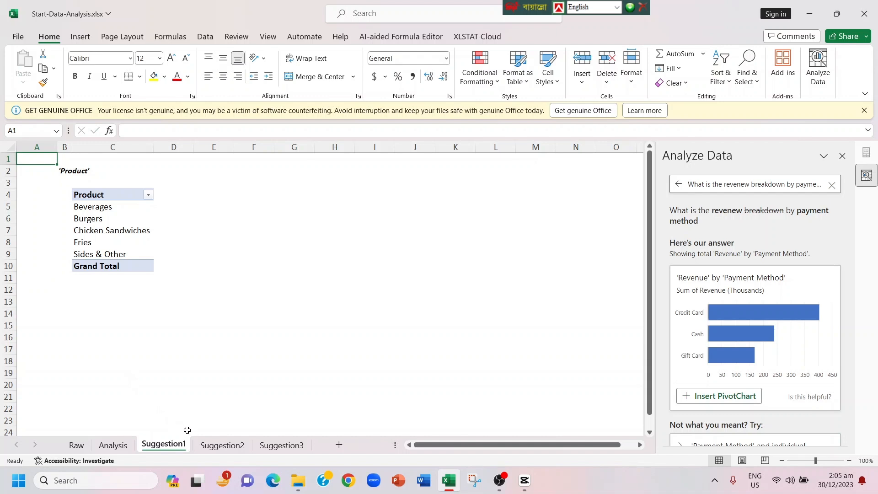
pyautogui.click(221, 445)
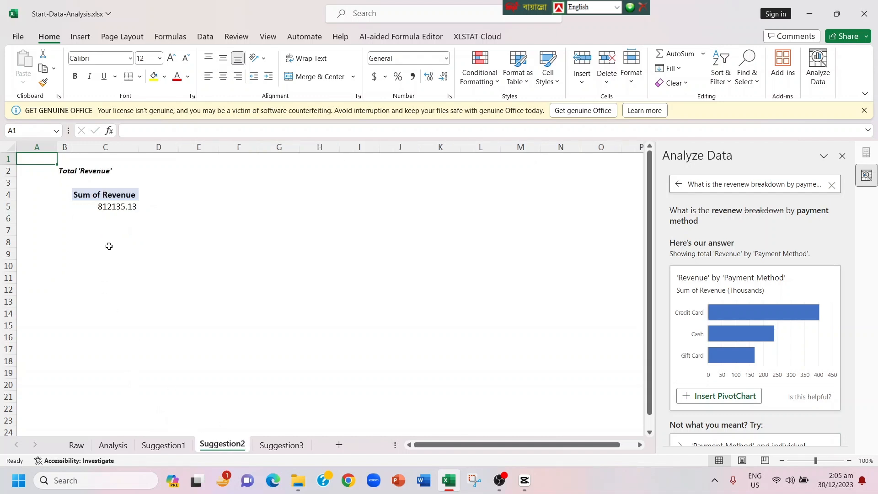
pyautogui.click(281, 446)
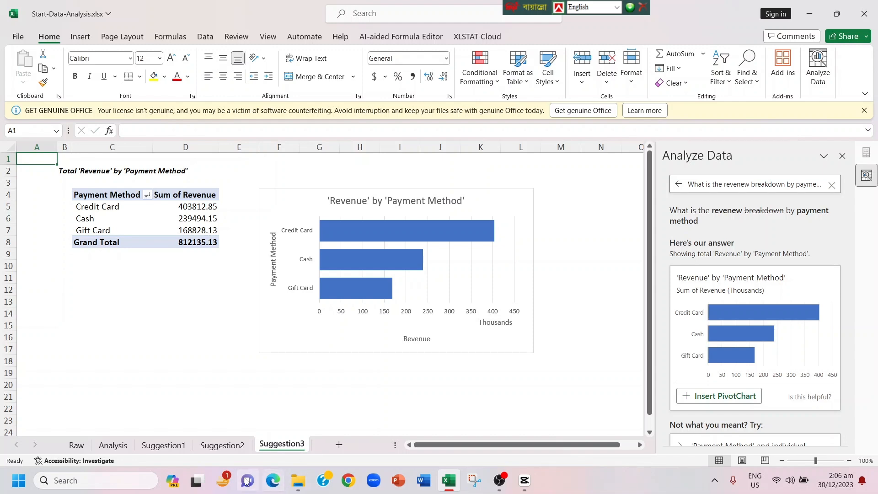
# Step: Rerun Analyze Data on the Raw sheet's order table and insert the 'Revenue' by 'Product' and 'Manager2' PivotTable
pyautogui.click(76, 445)
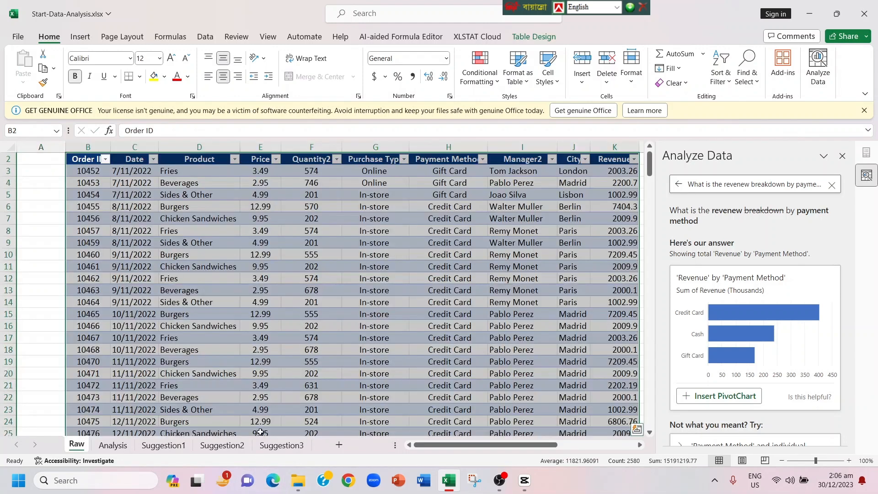
pyautogui.click(842, 155)
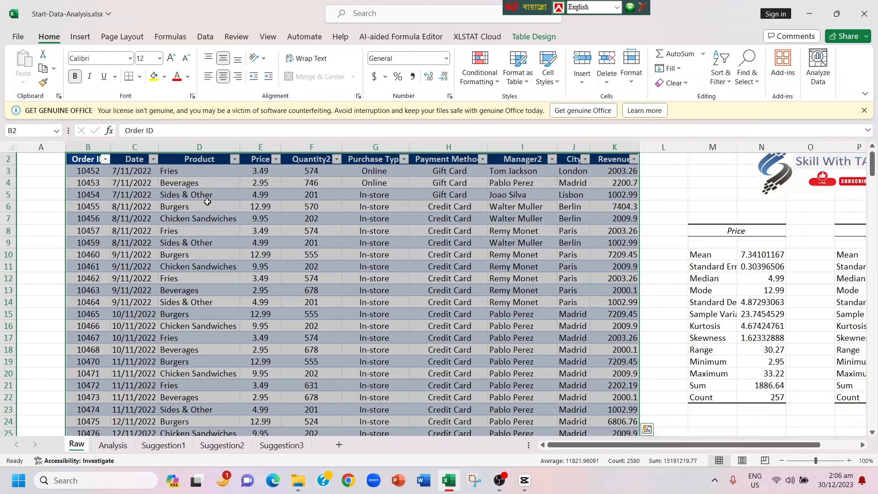
pyautogui.click(823, 71)
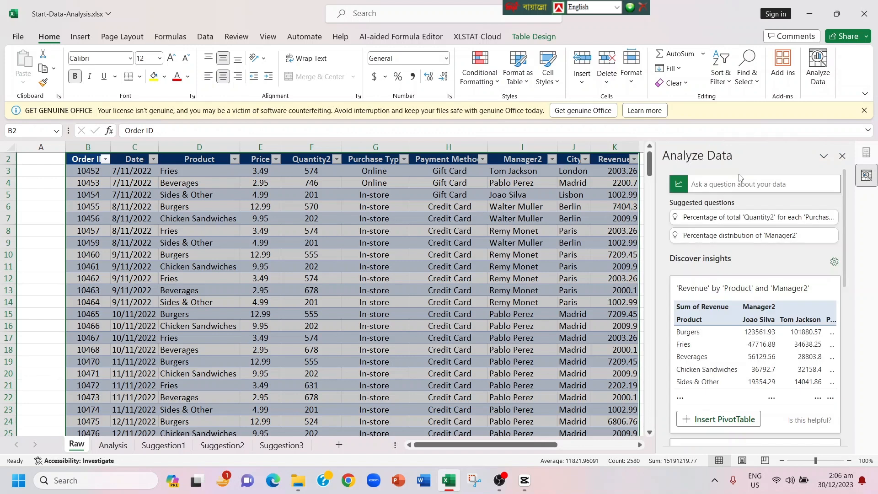
pyautogui.click(720, 419)
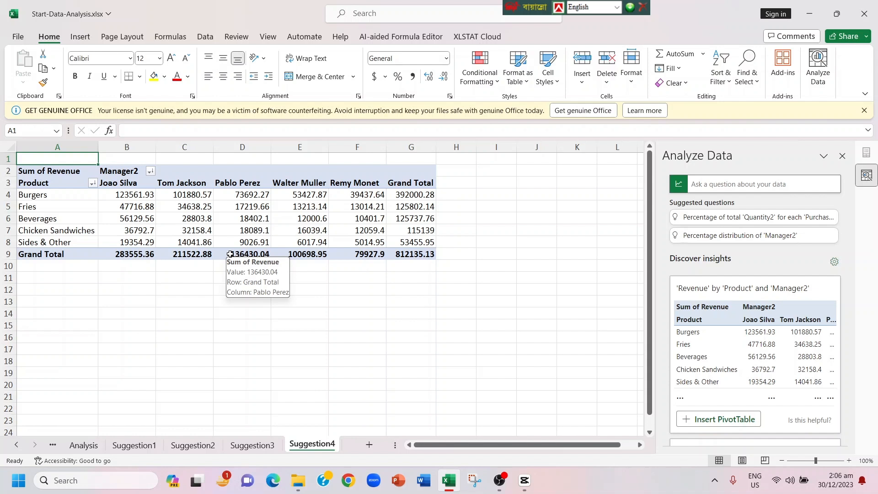
# Step: Move Manager2 from the new PivotTable's columns to its filters and filter it to the first listed manager
pyautogui.click(184, 202)
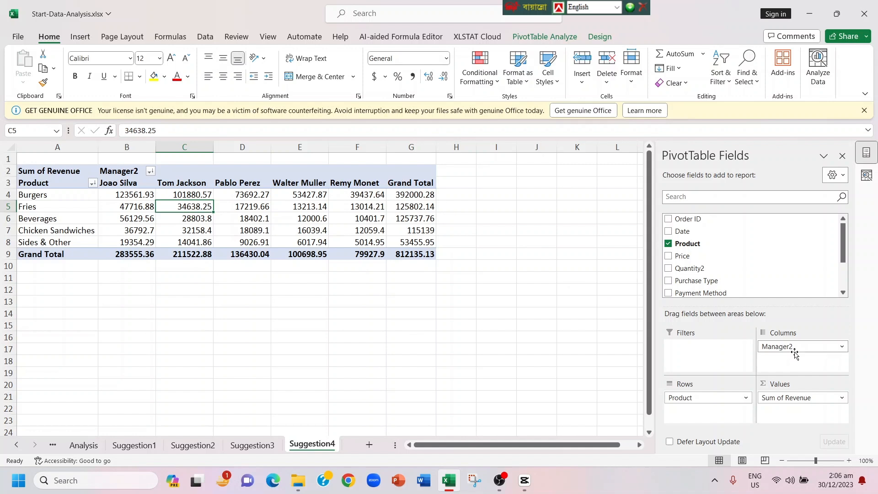
pyautogui.moveTo(785, 347); pyautogui.dragTo(686, 352)
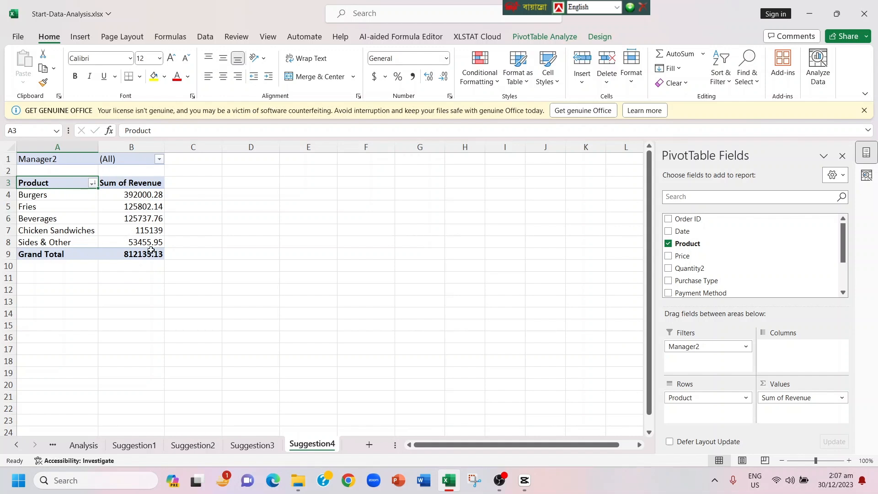
pyautogui.click(159, 159)
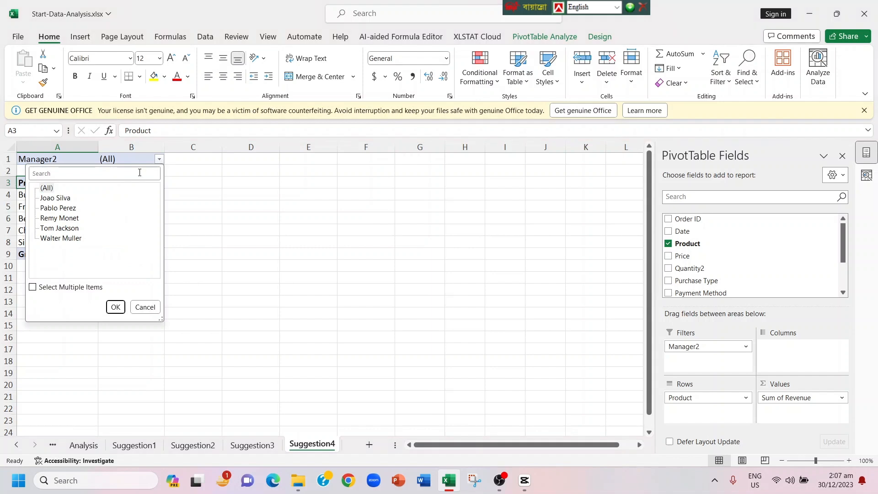
pyautogui.click(44, 200)
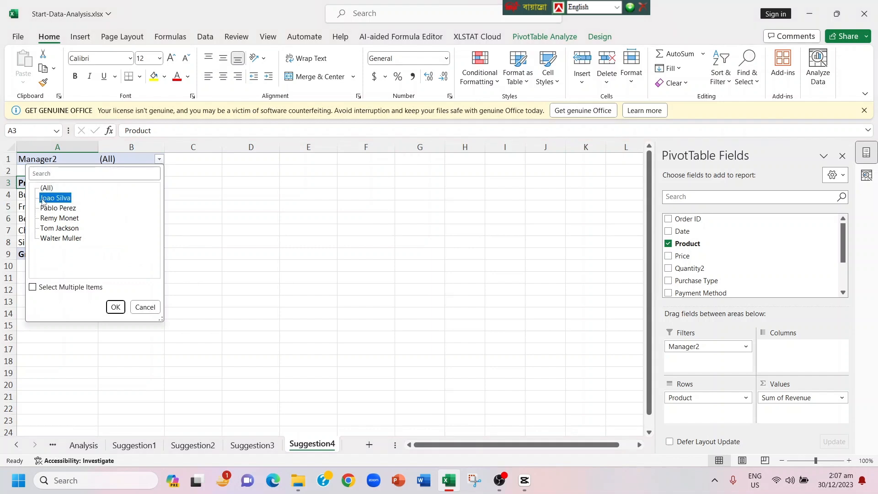
pyautogui.click(115, 307)
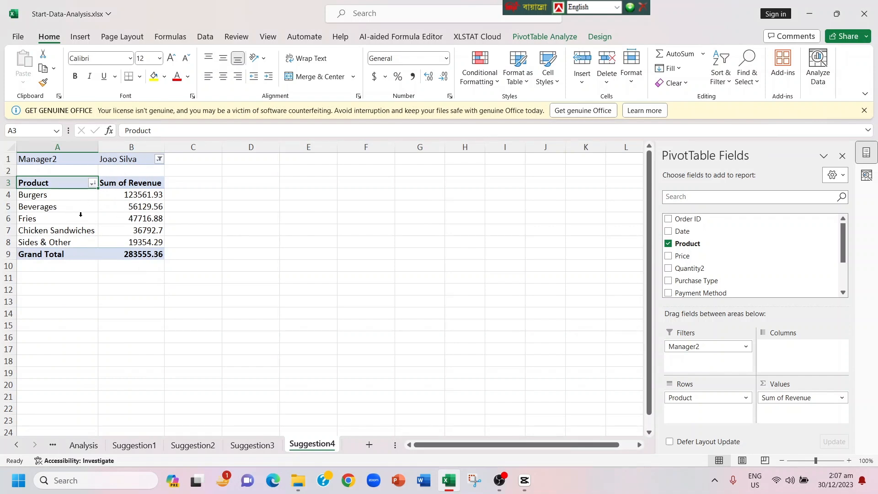
# Step: Switch the PivotTable's Manager2 filter to the second listed manager
pyautogui.click(159, 159)
pyautogui.click(54, 208)
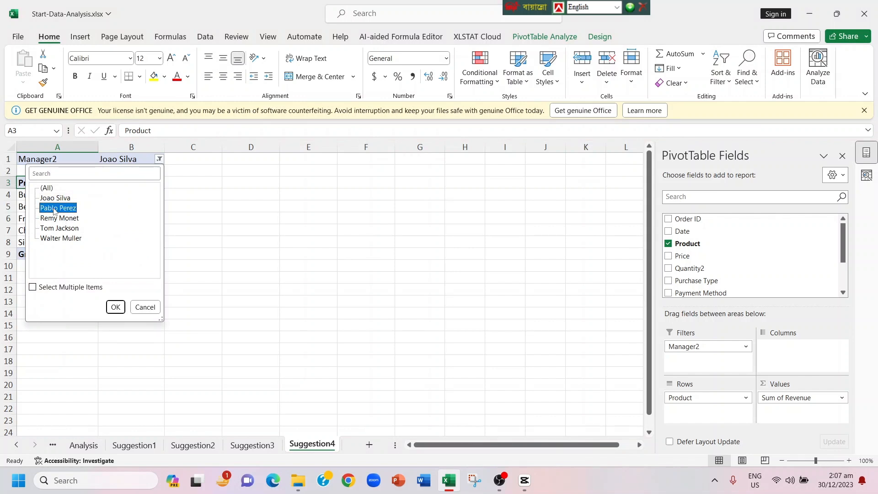
pyautogui.click(115, 307)
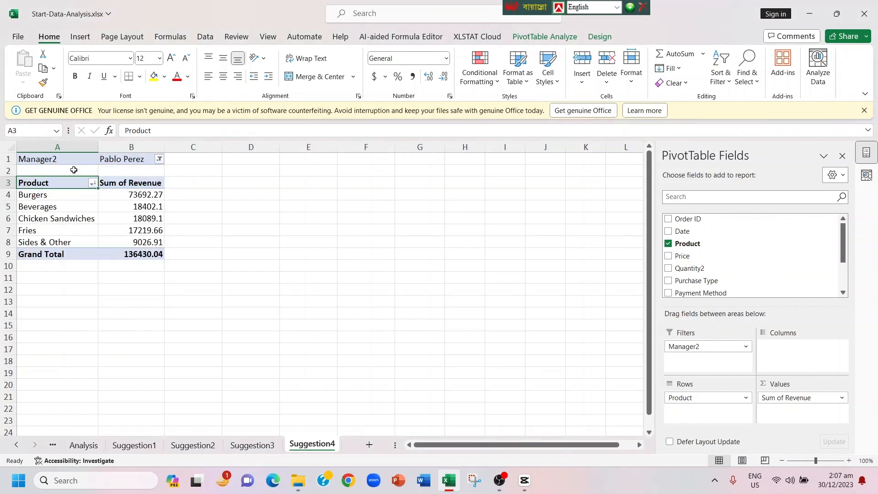